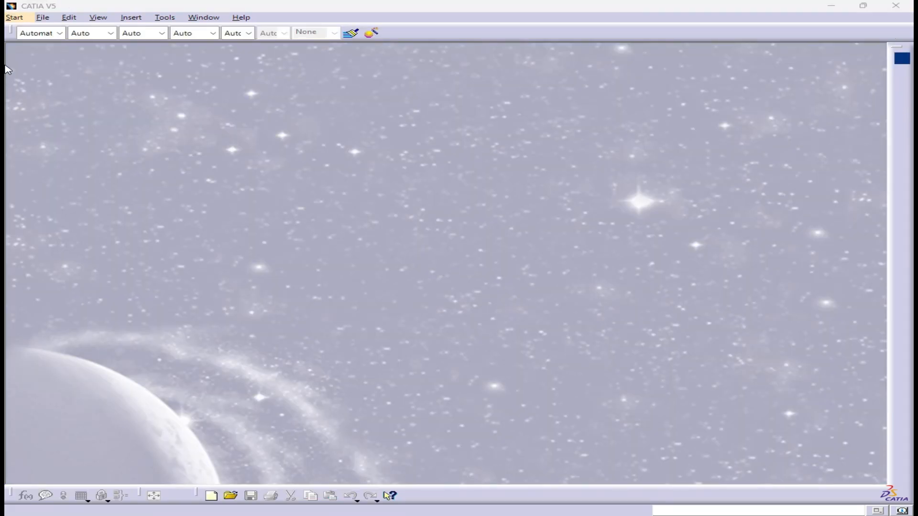
Create a new Part Design part named "Chuck key".
left_click(14, 17)
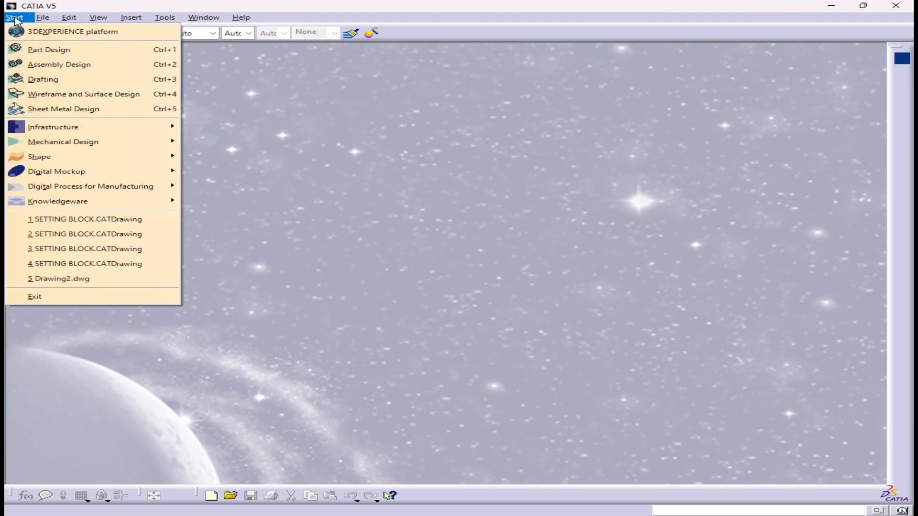
left_click(33, 51)
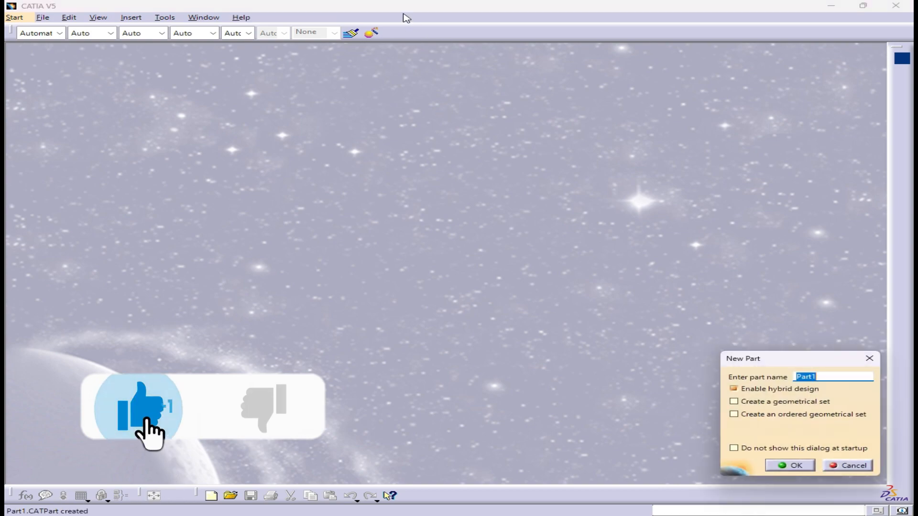
double_click(823, 379)
type("cH")
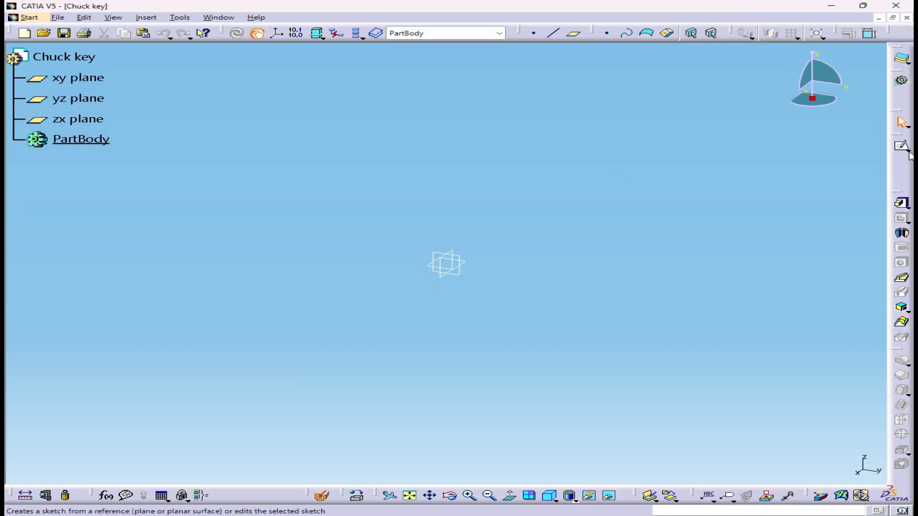
Sketch a vertical line about 98 mm long through the origin on the yz plane.
left_click(902, 149)
left_click(78, 98)
left_click(902, 293)
left_click(446, 194)
left_click(446, 374)
Dimension the vertical line's length and set it to 53.2 mm.
left_click(901, 151)
left_click(396, 262)
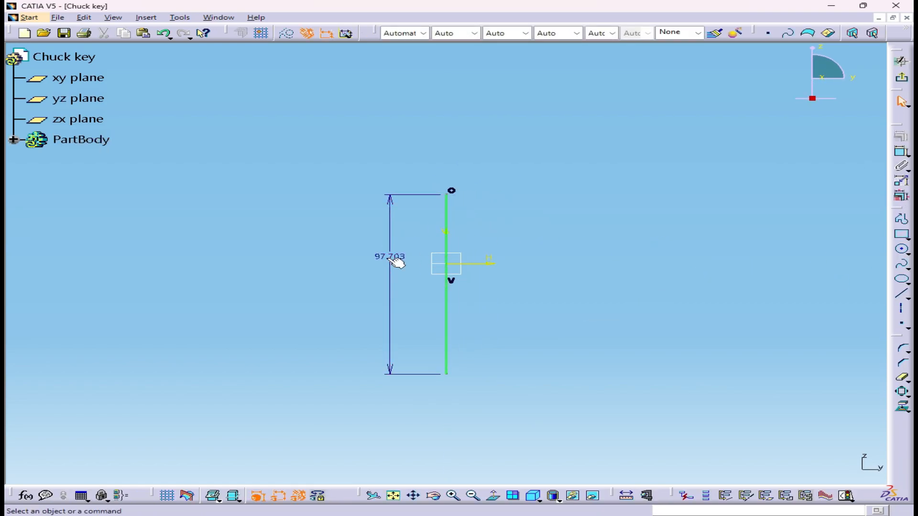
double_click(389, 255)
type("53.2")
key("Return")
Dimension the vertical line's lower end from the horizontal sketch axis and set the distance to 26.5 mm.
middle_click_drag(502, 268, 592, 254)
left_click(491, 305)
left_click(468, 370)
left_click(568, 338)
double_click(572, 334)
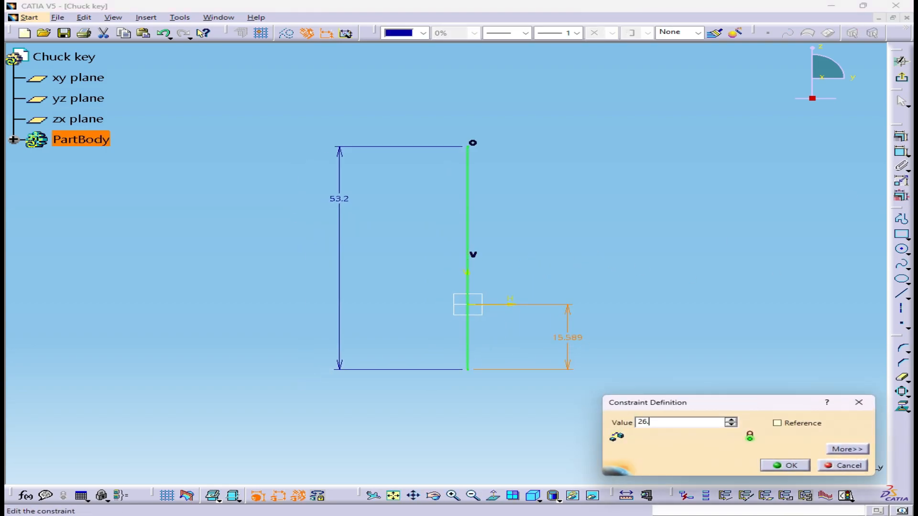
key("Return")
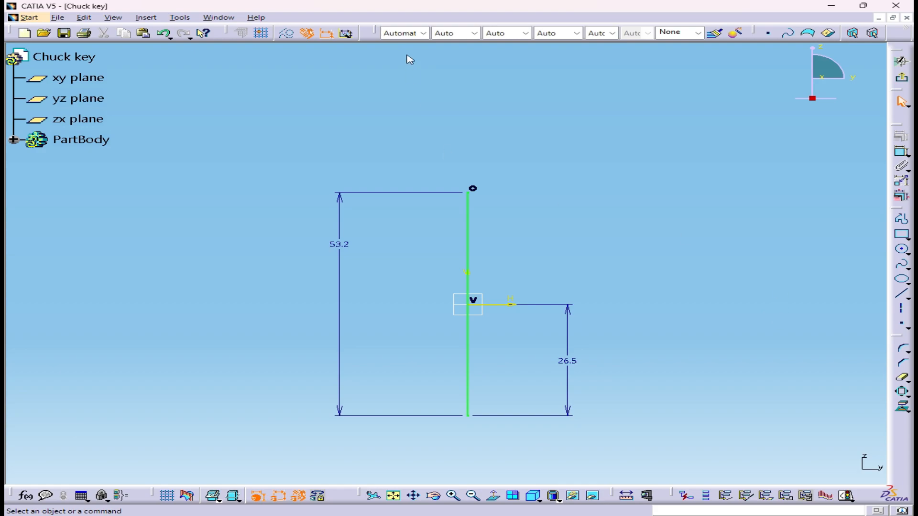
Sketch a horizontal line about 6 mm long from the vertical line's upper end, and delete any extra slanted segment.
left_click(901, 219)
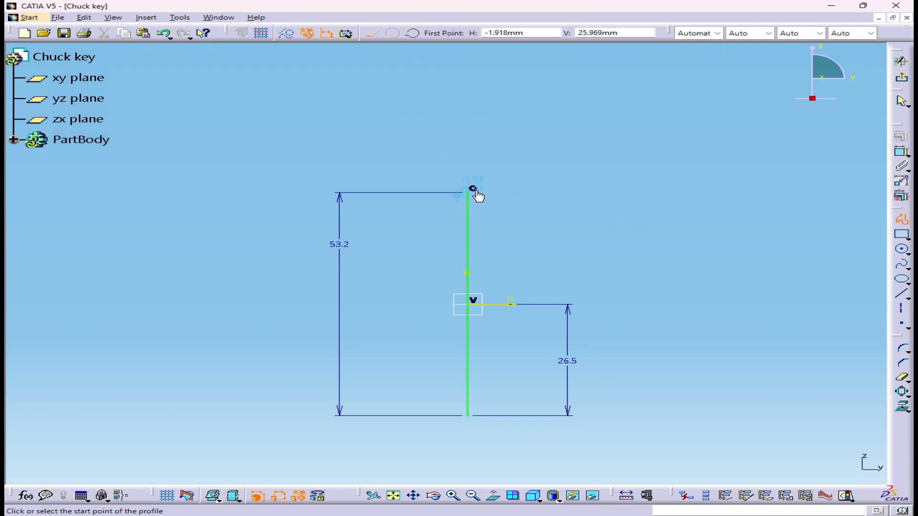
left_click(472, 189)
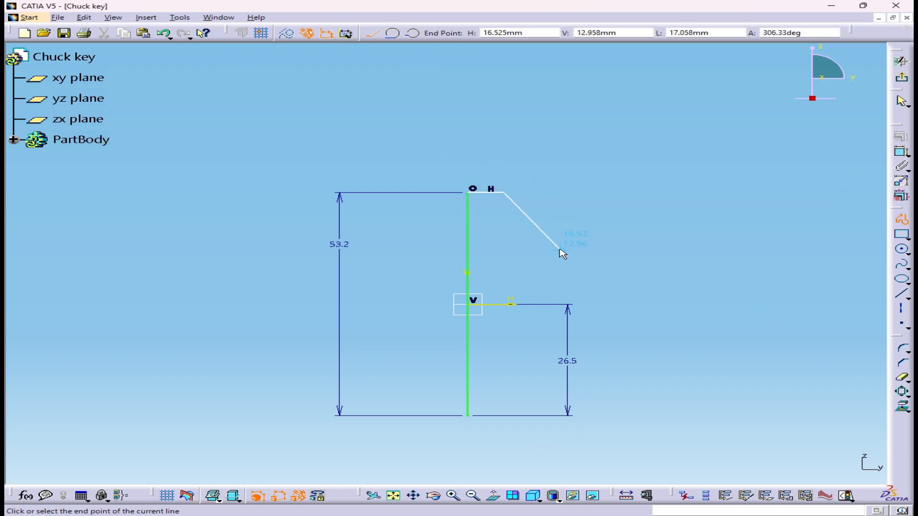
key("Escape")
key("Escape")
left_click(529, 210)
key("Delete")
Continue the profile from the short line's free end with a vertical line about 12 mm long, a horizontal ledge and a slanted line.
left_click(902, 219)
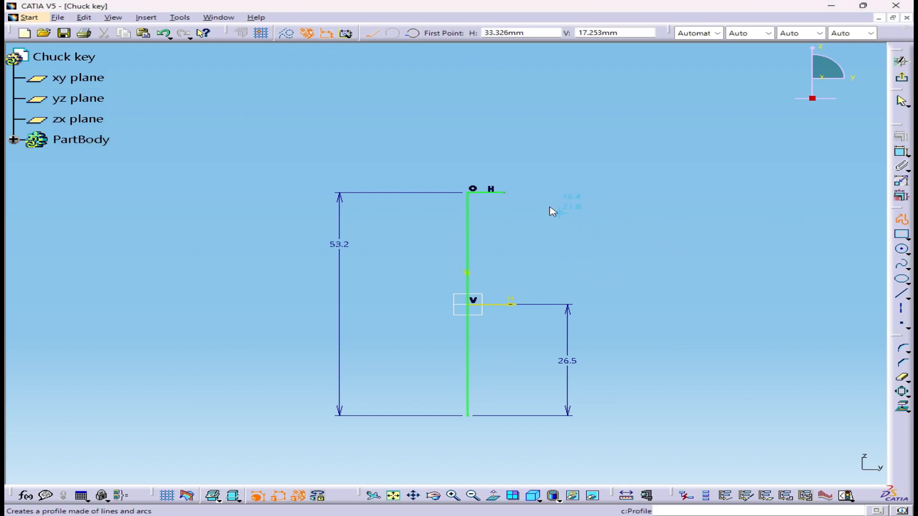
left_click(504, 193)
double_click(584, 278)
Sketch a horizontal line about 9.7 mm long from the vertical line's lower end, followed by an upward vertical line about 23 mm long.
left_click(902, 219)
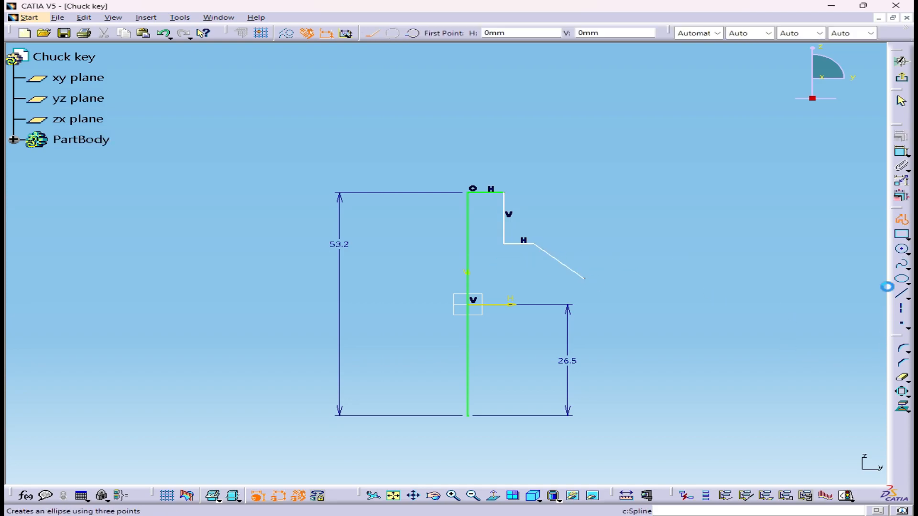
left_click(468, 416)
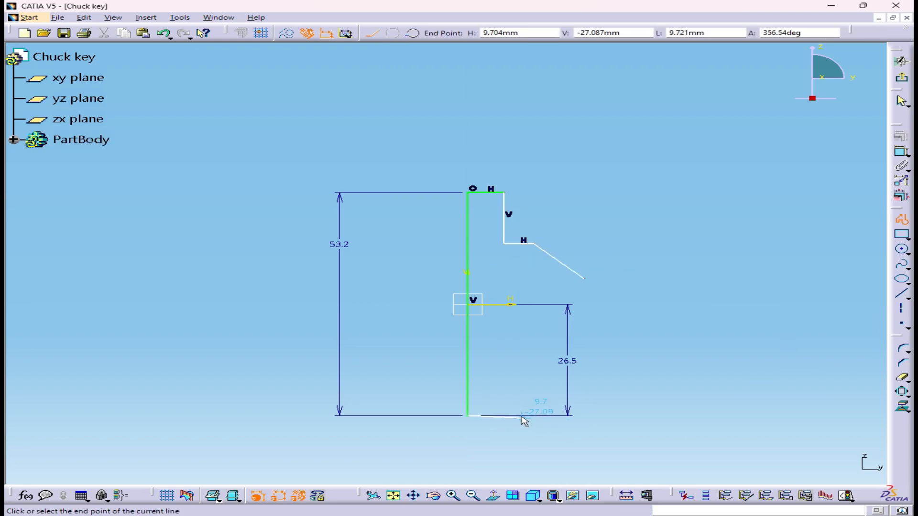
left_click(522, 416)
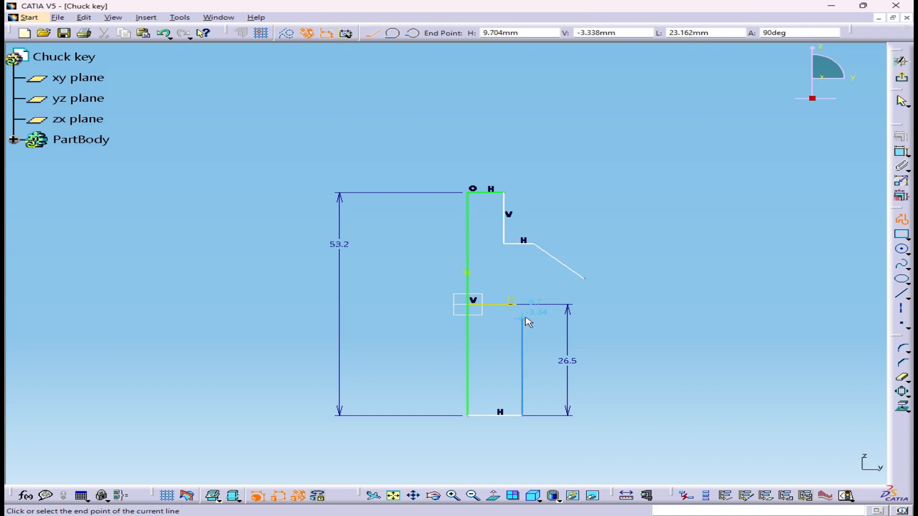
double_click(523, 318)
Dimension the profile's two end edges, setting the upper horizontal line to 4 mm and the lower one to 6 mm.
left_click(901, 151)
left_click(486, 193)
double_click(577, 141)
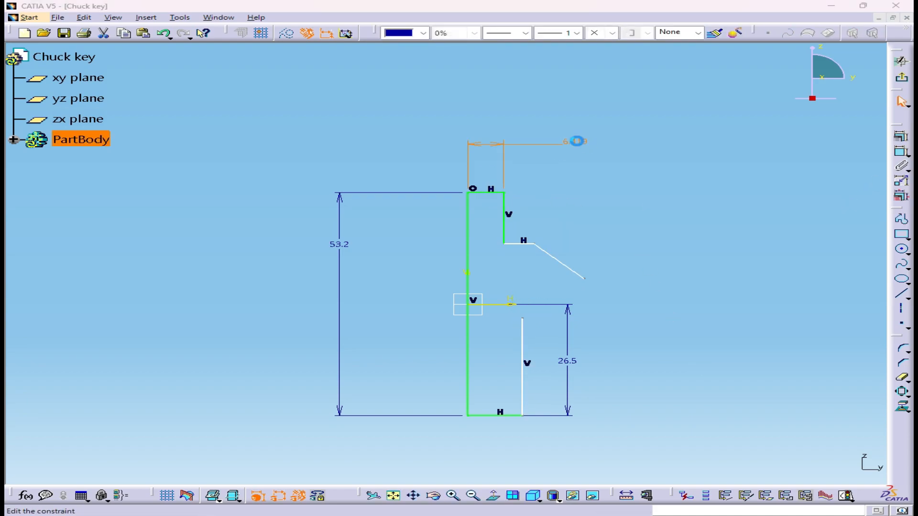
type("4")
key("Return")
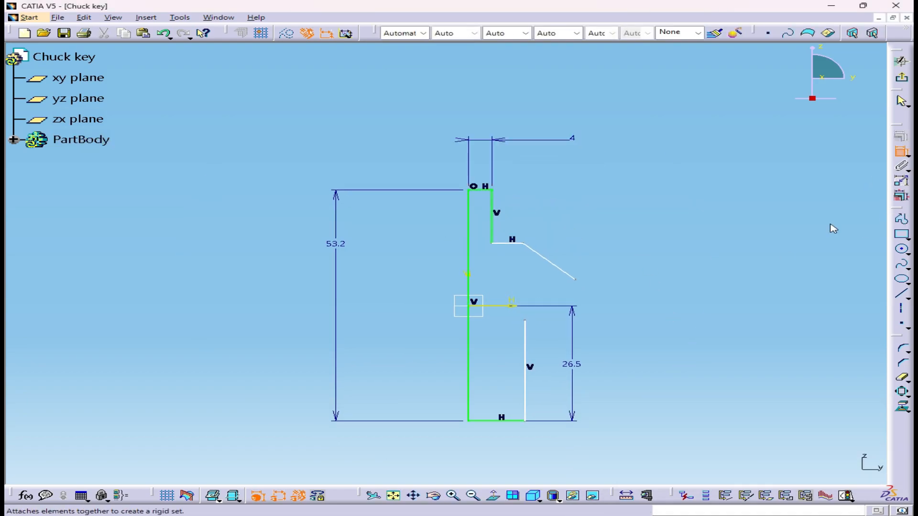
left_click(495, 423)
double_click(389, 453)
type("6")
key("Return")
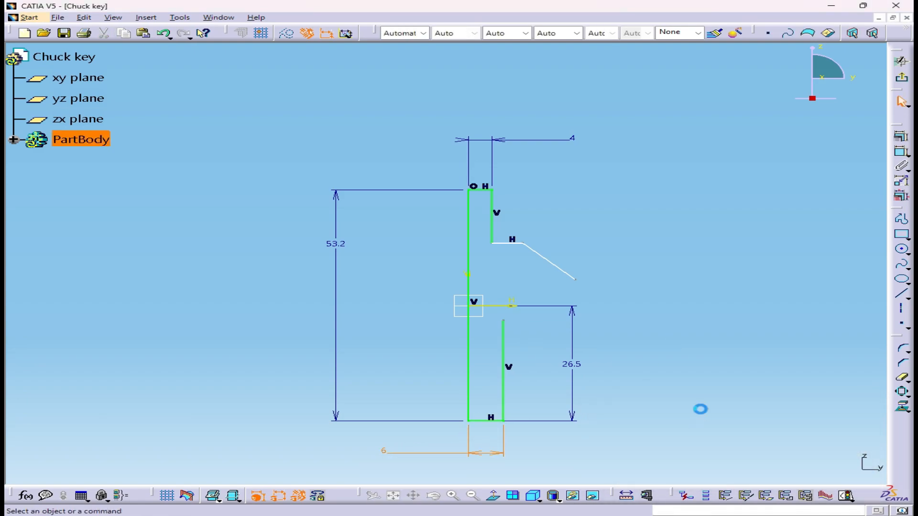
Dimension the two outer vertical lines, setting the upper one to 8 mm and the lower one to 30 mm.
left_click(901, 151)
left_click(492, 215)
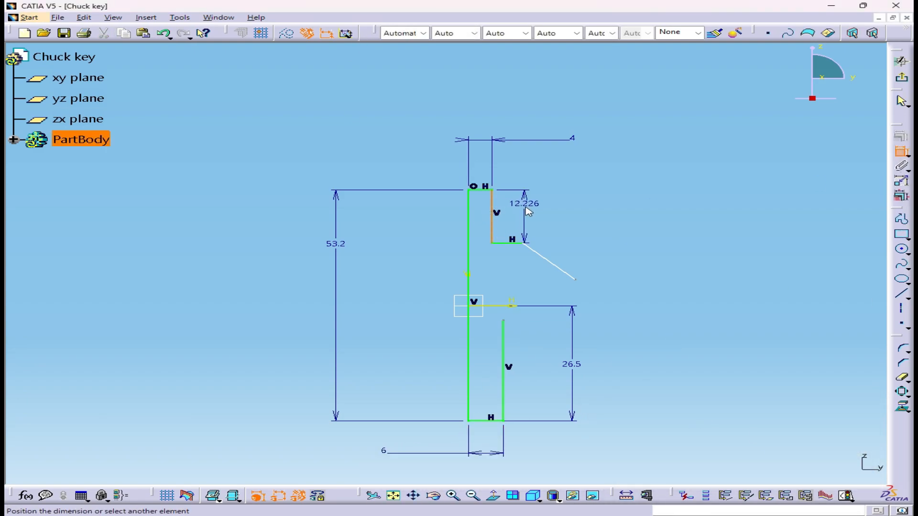
double_click(525, 203)
type("8")
key("Return")
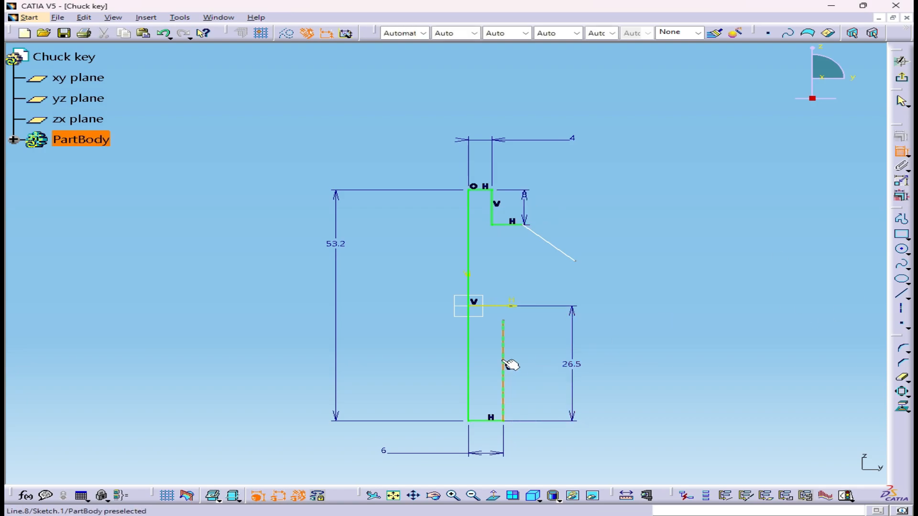
double_click(525, 363)
type("30")
key("Return")
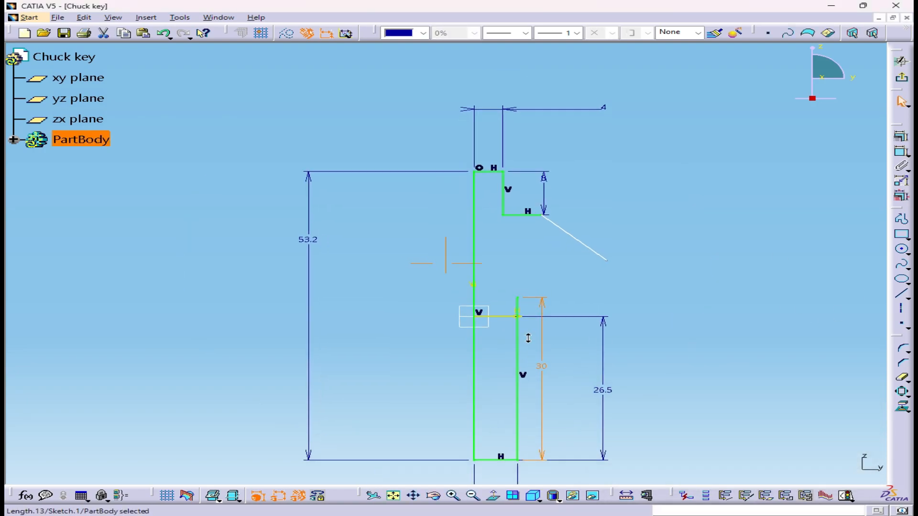
Dimension the horizontal ledge between the upper vertical and slanted lines and set its length to 4 mm.
middle_click_drag(545, 323, 517, 310)
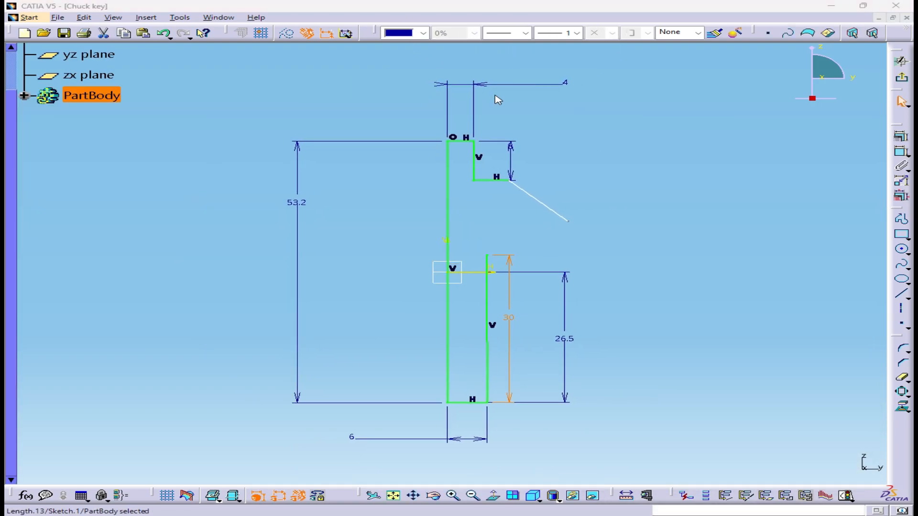
left_click(901, 153)
left_click(495, 181)
left_click(488, 210)
double_click(488, 210)
type("4")
key("Return")
Dimension the vertical distance from the ledge to the slanted line's lower end and set it to 12 mm.
left_click(904, 149)
left_click(489, 182)
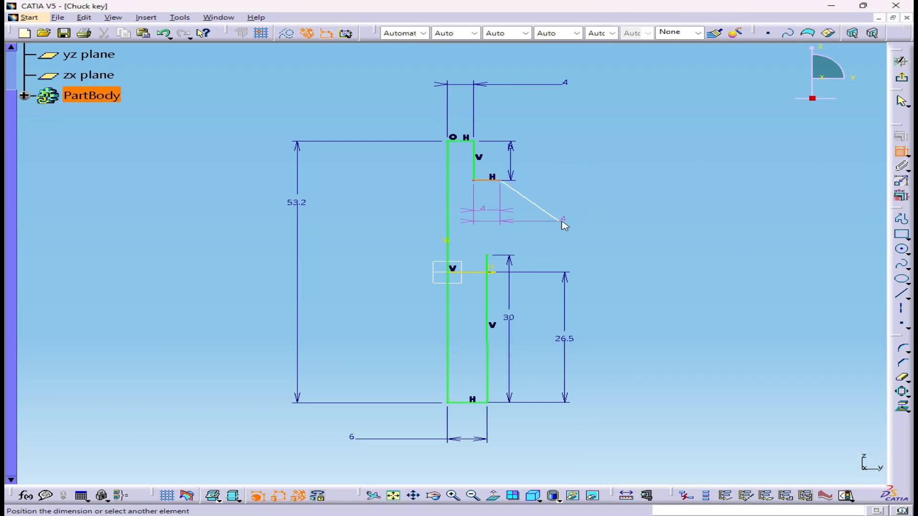
left_click(560, 222)
double_click(603, 197)
type("12")
key("Return")
Dimension the slanted line's outer end from the long vertical line and set the distance to 15 mm.
left_click(902, 152)
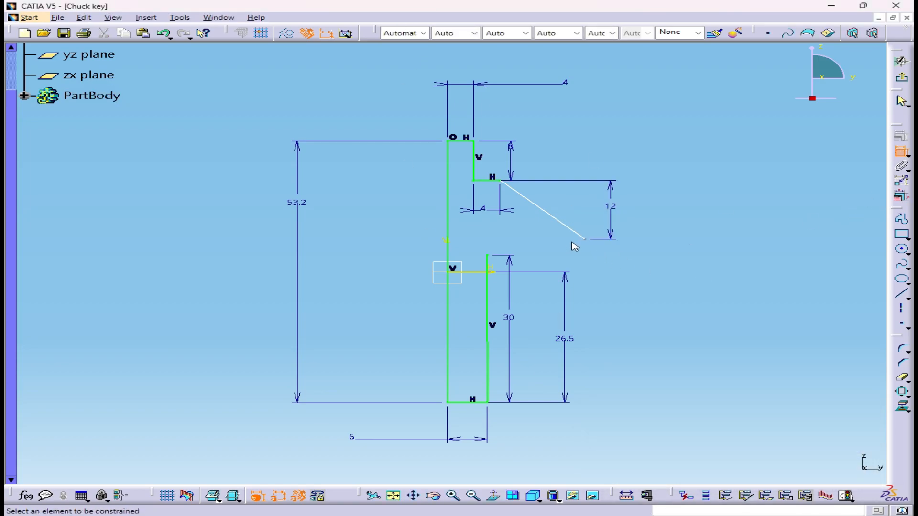
left_click(584, 239)
left_click(448, 231)
double_click(505, 237)
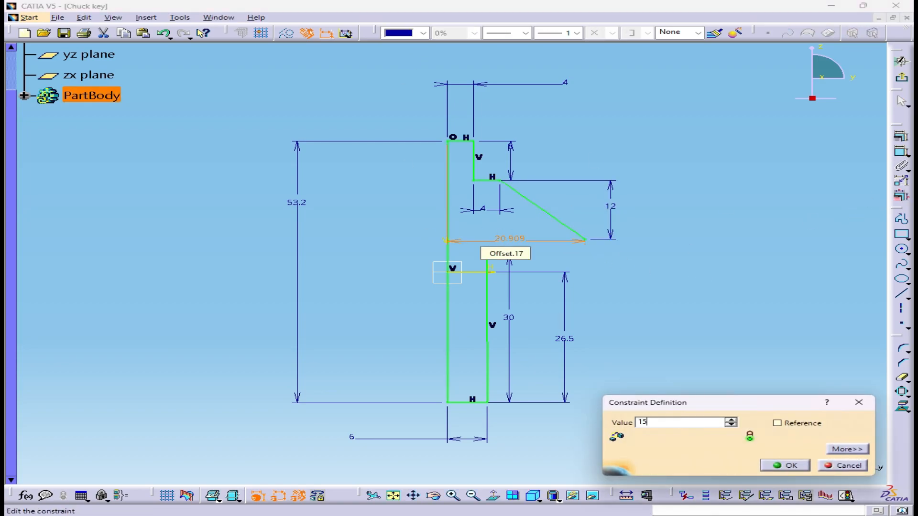
type("15")
key("Return")
Close the profile with an arc from the slanted line's outer end to the upper end of the 30 mm line.
left_click(666, 287)
middle_click_drag(666, 301, 666, 270)
mouse_move(716, 294)
middle_mouse_down()
mouse_move(672, 304)
mouse_move(674, 327)
middle_mouse_up()
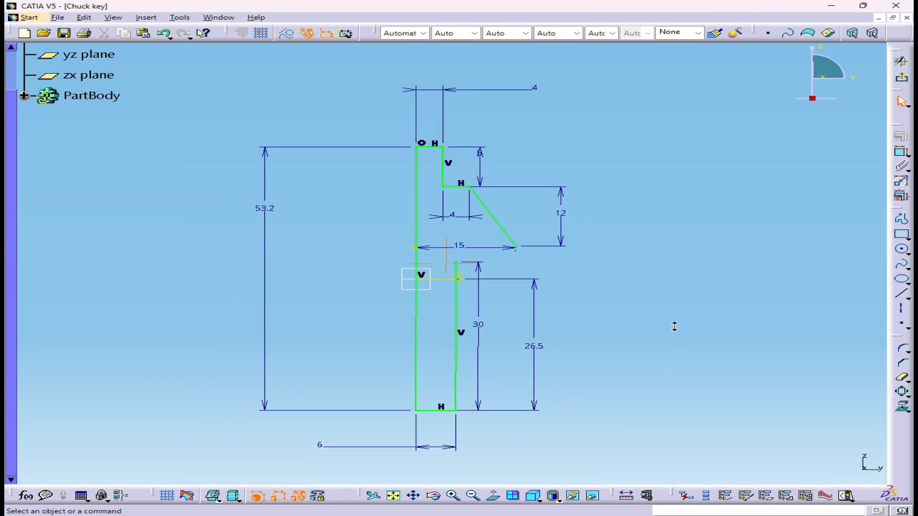
left_click(907, 249)
left_click(871, 256)
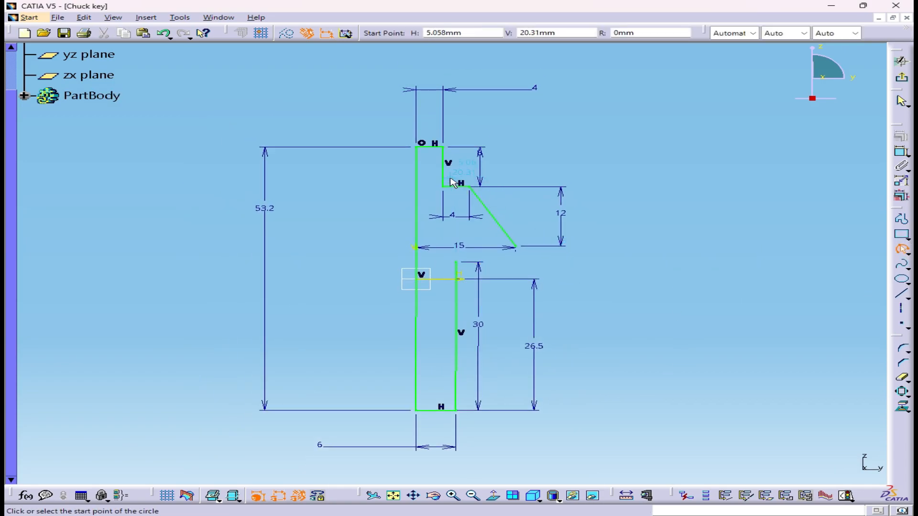
left_click(517, 246)
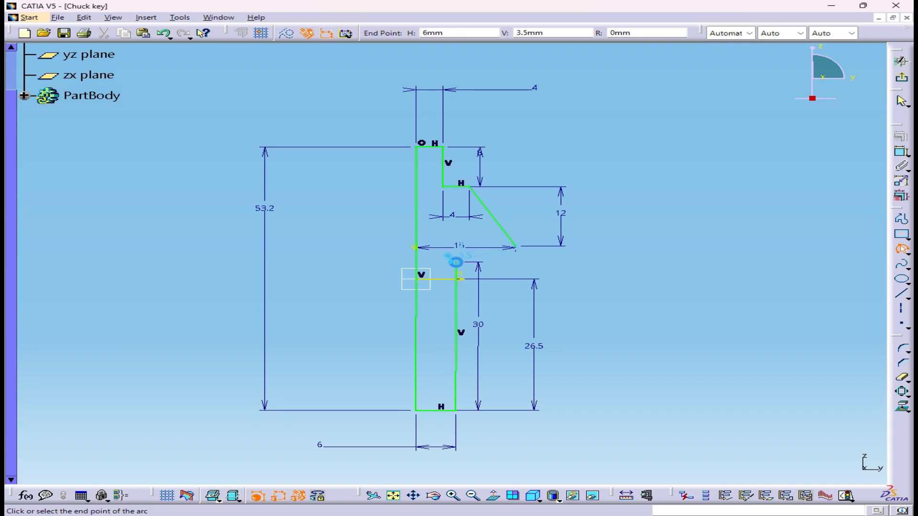
left_click(456, 262)
left_click(496, 260)
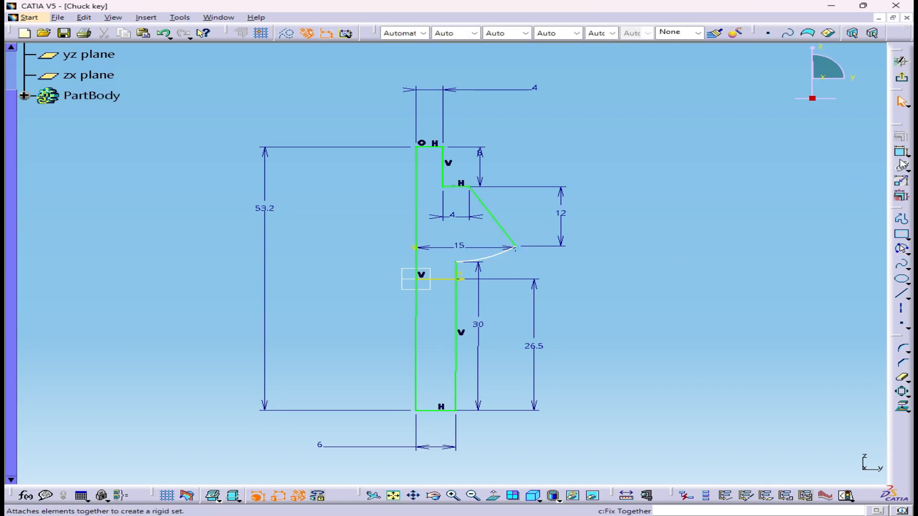
Dimension the closing arc's radius and set it to 20 mm.
left_click(902, 151)
left_click(495, 256)
left_click(579, 290)
double_click(568, 292)
type("20")
key("Return")
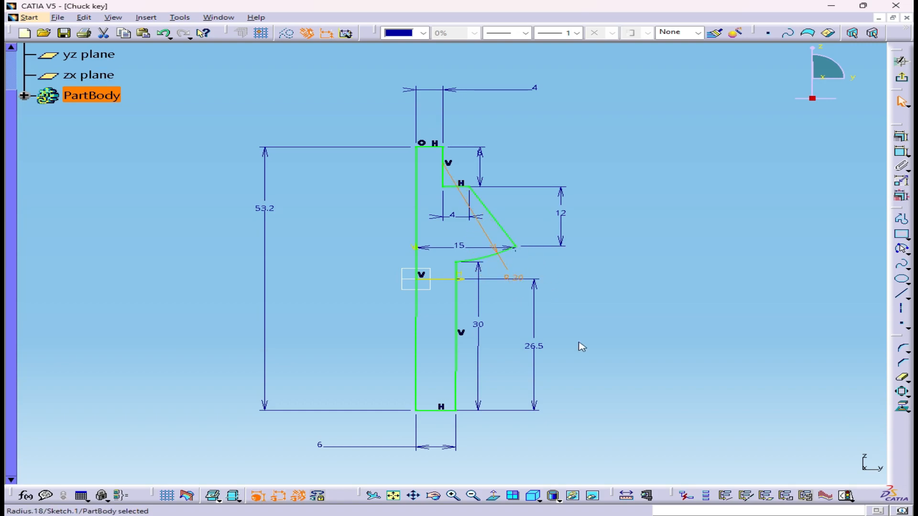
Exit the sketch and revolve the profile 360 degrees about the long vertical line with the Shaft feature.
left_click(600, 337)
middle_click_drag(618, 319, 652, 324, "ctrl")
left_click(901, 61)
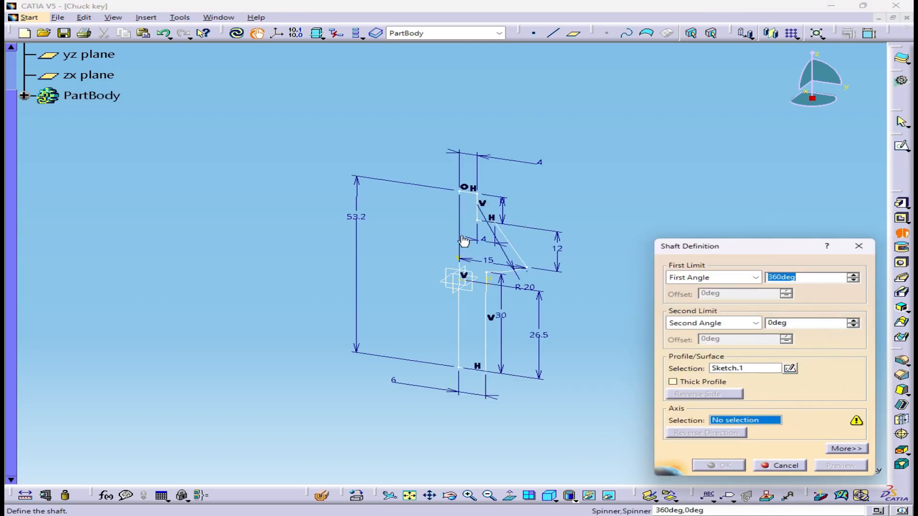
left_click(458, 337)
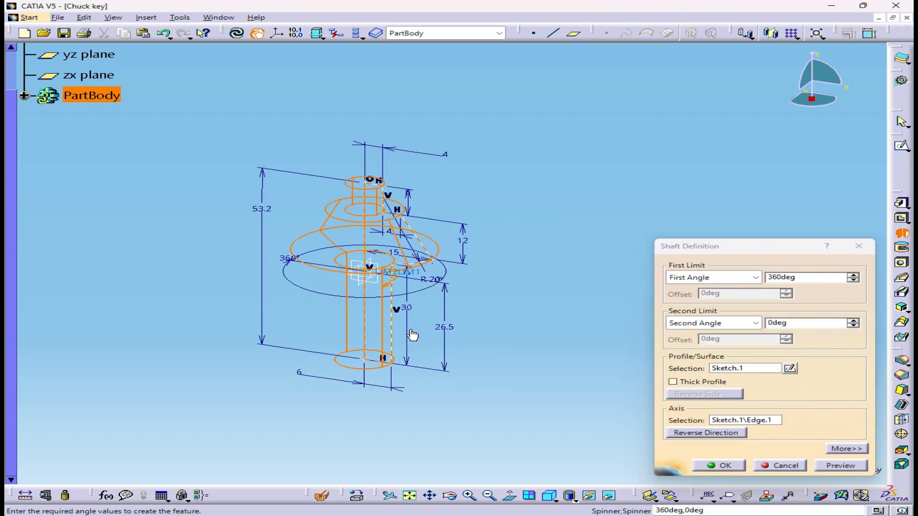
left_click(720, 466)
Sketch two concentric circles centred on the origin on a flat face at the revolved body's upper end.
middle_click_drag(479, 406, 581, 345)
left_click(582, 344)
left_click(901, 147)
left_click(520, 205)
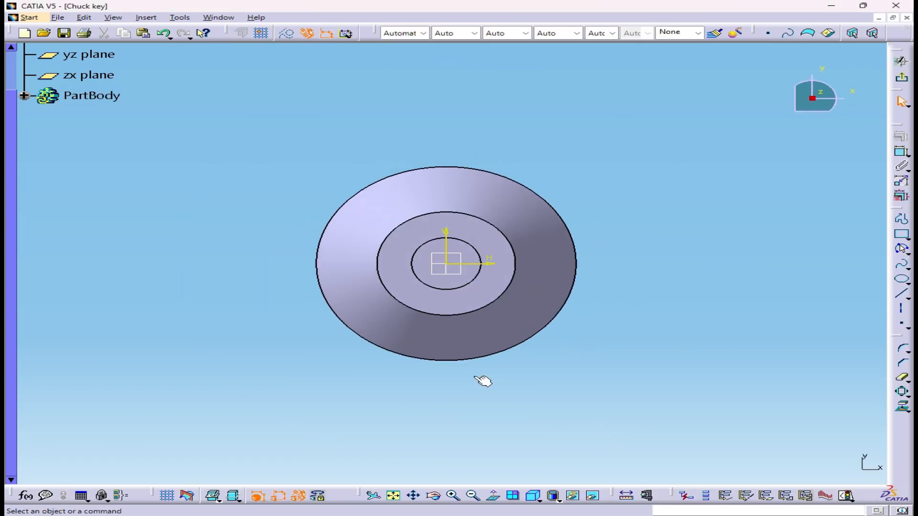
left_click(905, 251)
left_click(780, 261)
left_click(447, 264)
left_click(494, 117)
left_click(902, 251)
left_click(446, 264)
left_click(463, 158)
Dimension the inner circle's diameter and set it to 9 mm.
left_click(901, 152)
left_click(526, 157)
double_click(535, 159)
type("9")
key("Return")
Dimension the outer circle's diameter and set it to 30 mm.
left_click(901, 152)
left_click(595, 159)
double_click(590, 124)
type("30")
key("Return")
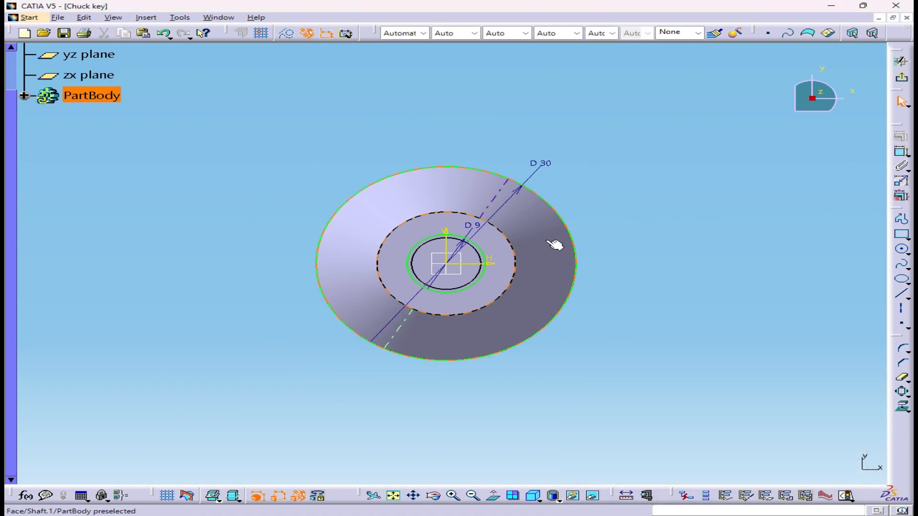
Draw a slanted line from the circles' centre past the outer circle and set its angle to the horizontal axis to 20 degrees.
left_click(901, 293)
left_click_drag(447, 263, 620, 209)
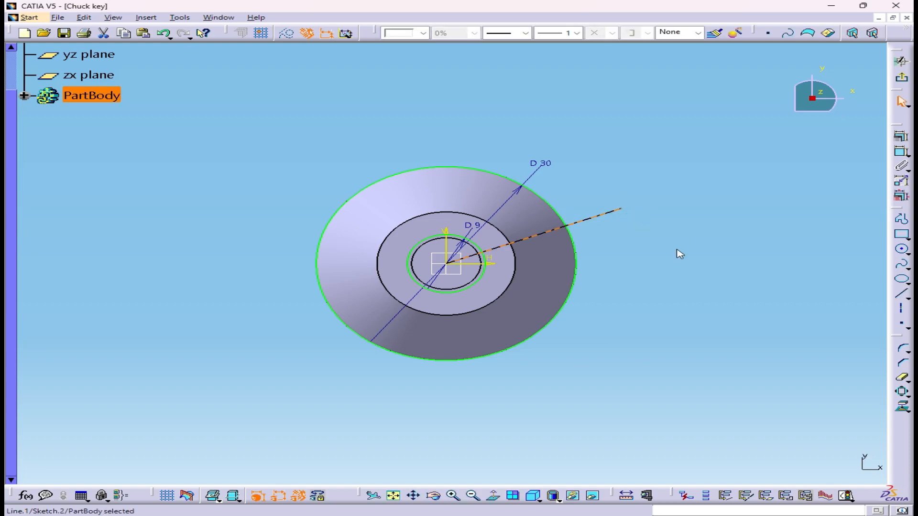
left_click(902, 180)
left_click(466, 262)
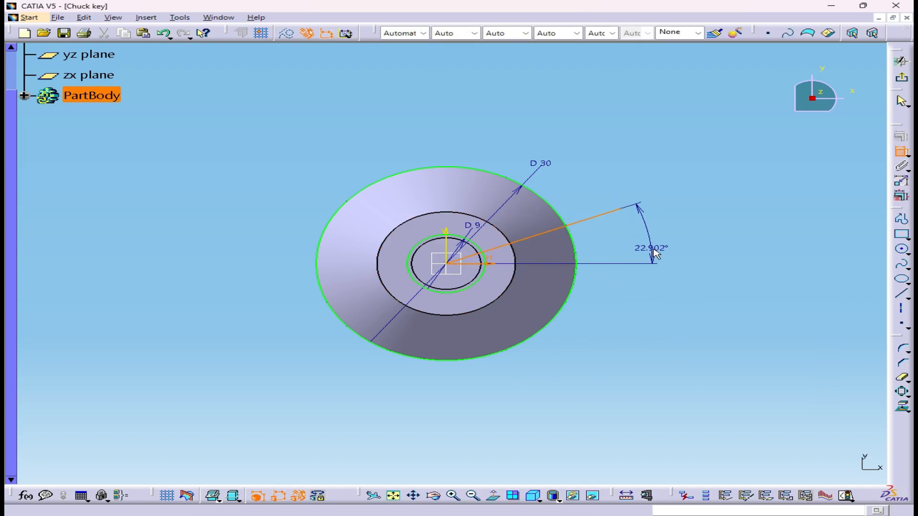
double_click(654, 246)
type("20")
key("Return")
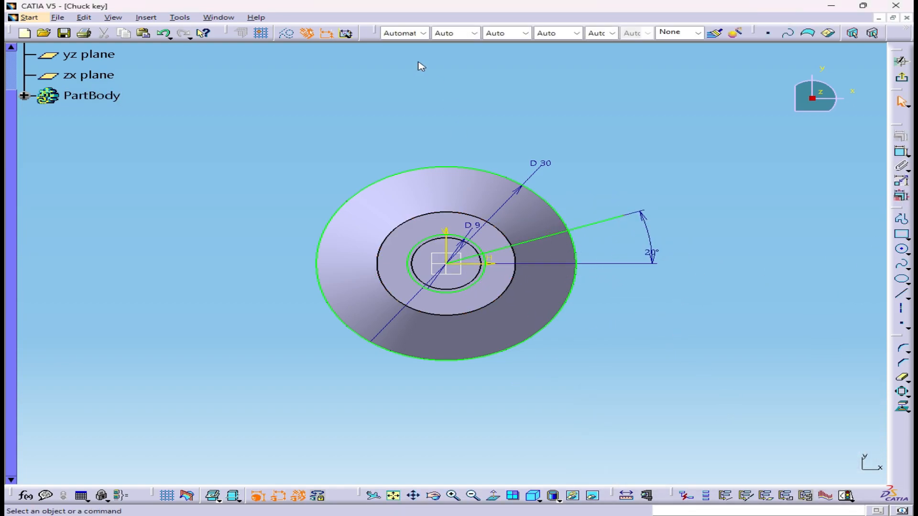
middle_click(627, 356)
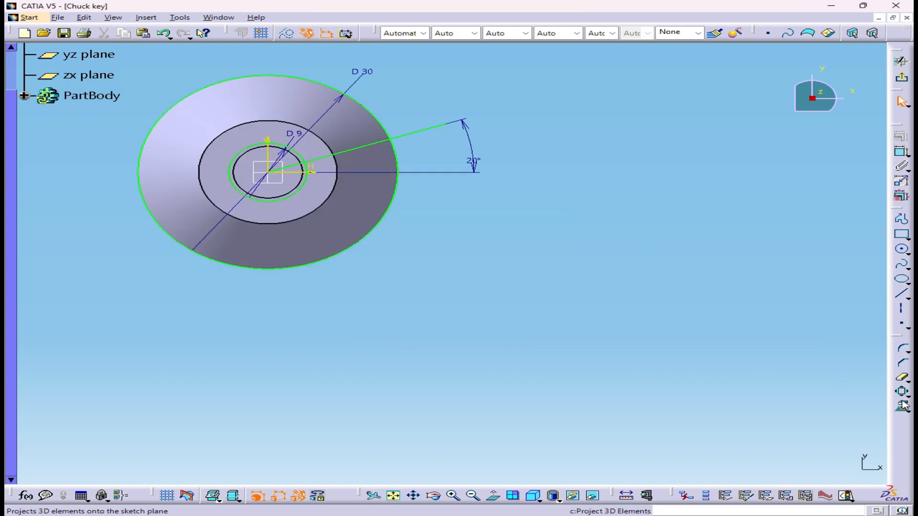
Mirror the slanted line about the horizontal axis of the sketch.
left_click(903, 395)
left_click(798, 403)
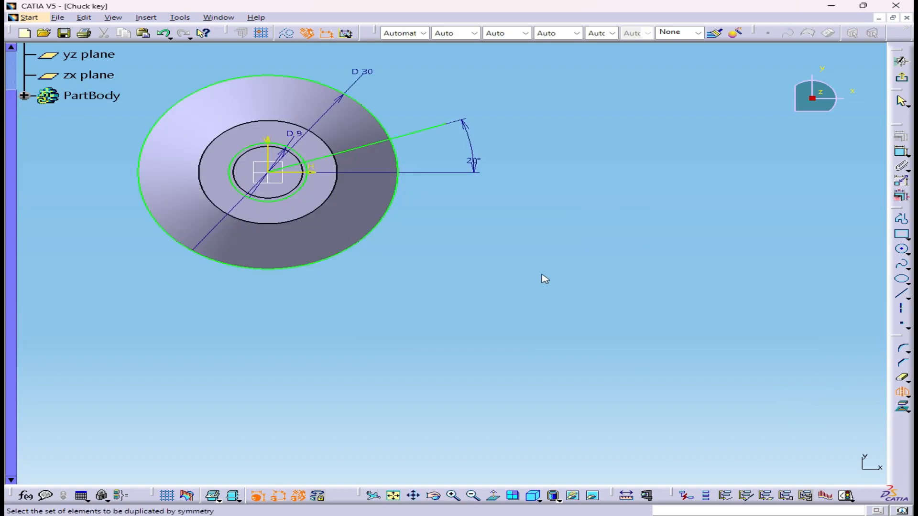
left_click(386, 260)
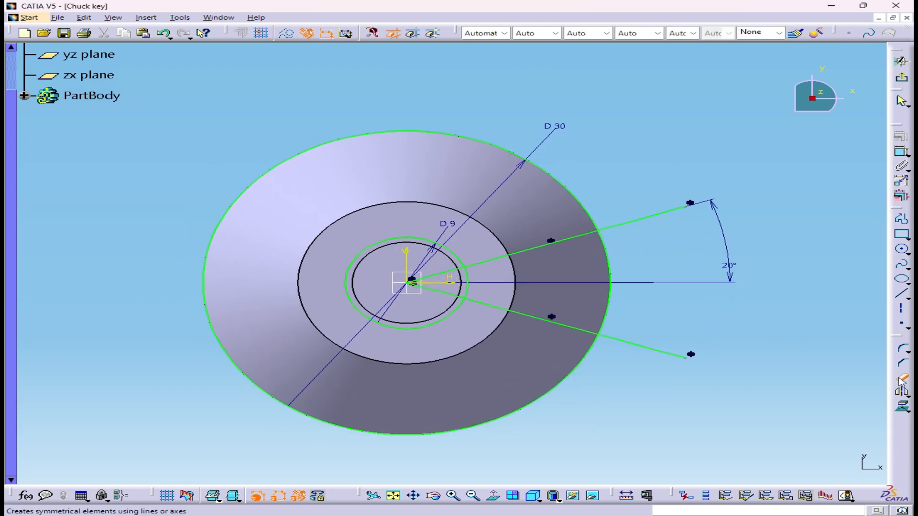
Trim both slanted lines where they extend beyond the 30 mm circle.
left_click(672, 354)
left_click(902, 383)
left_click(654, 353)
left_click(661, 215)
middle_click_drag(656, 370, 652, 407)
left_click(493, 496)
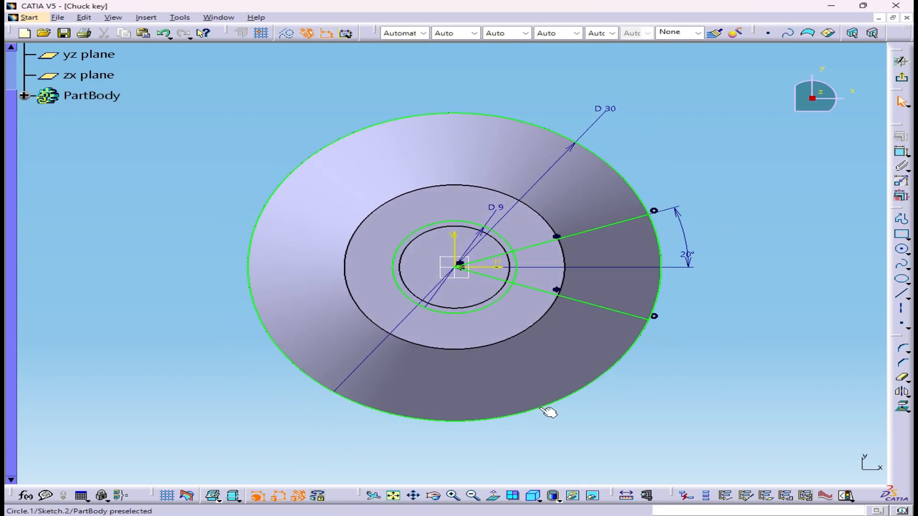
Trim the lines inside the 9 mm circle and the excess arcs to leave a closed wedge profile, and exit the sketch.
left_click(503, 281)
left_click(500, 255)
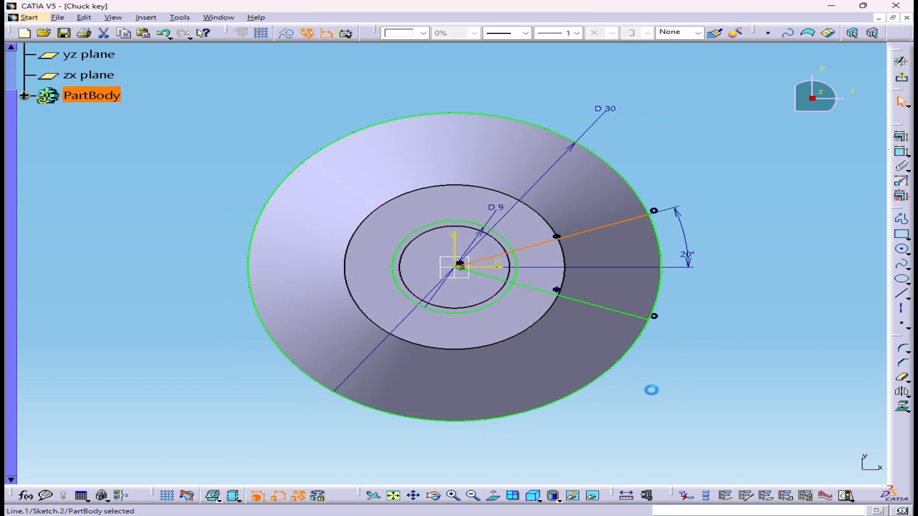
left_click(902, 393)
left_click(569, 394)
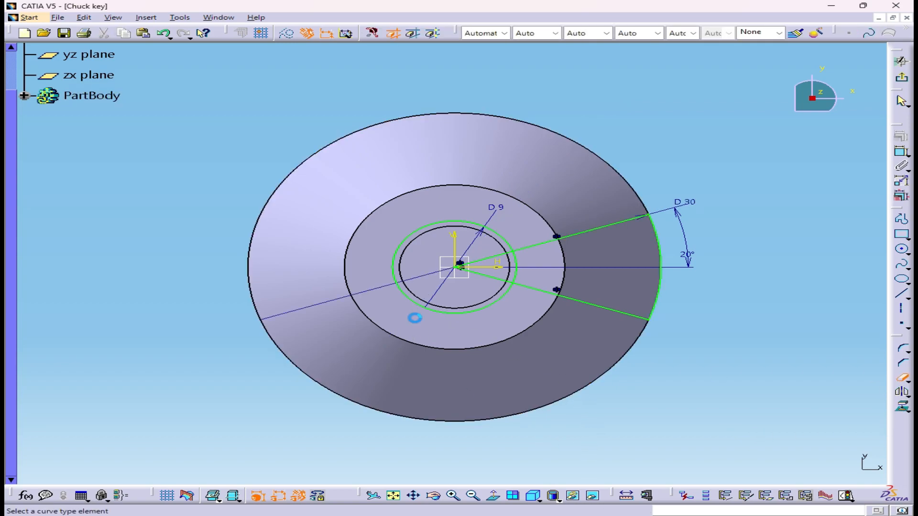
left_click(407, 240)
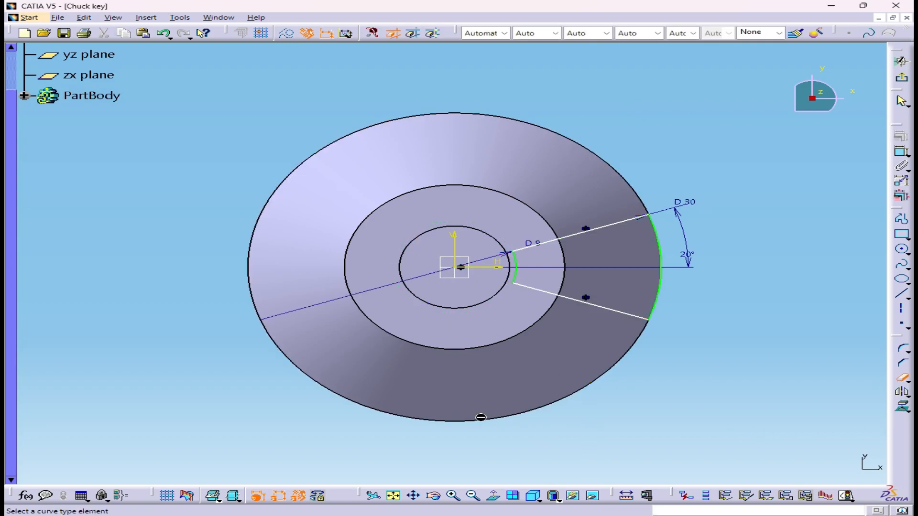
left_click(902, 61)
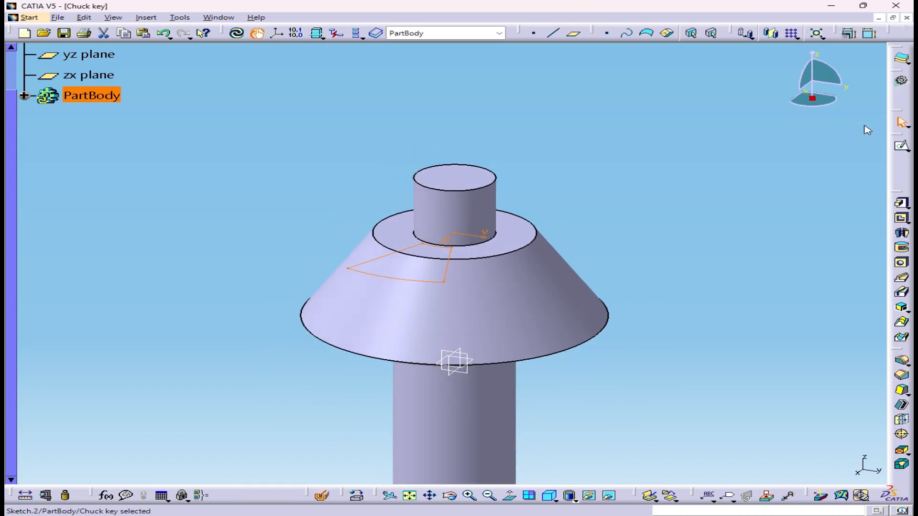
Cut a 10 mm deep pocket into the cone from the wedge profile.
left_click(901, 205)
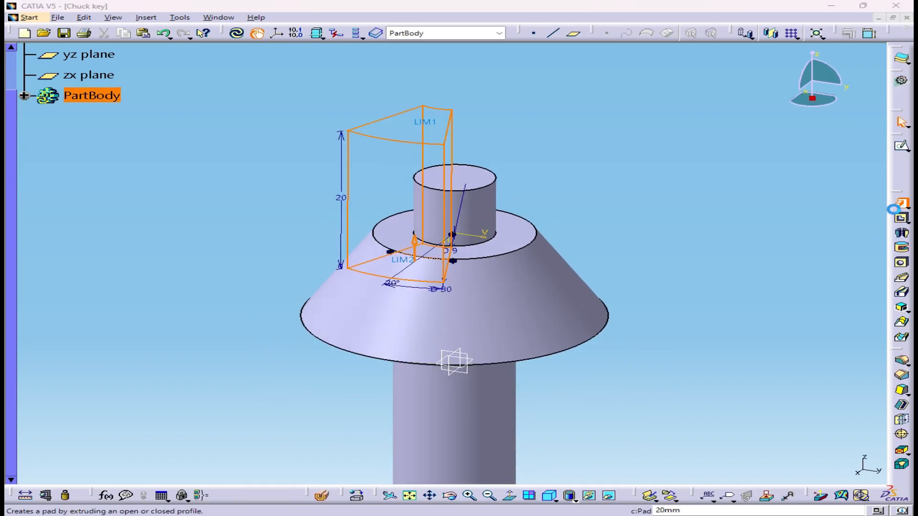
left_click(723, 362)
left_click(901, 219)
middle_click_drag(635, 285, 522, 309)
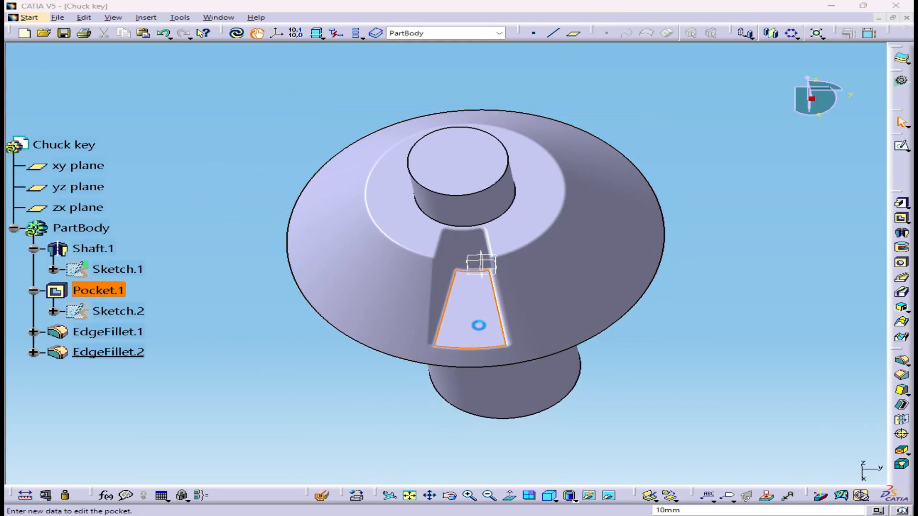
Open the tooth pocket's profile sketch and open its angle dimension for editing.
double_click(474, 306)
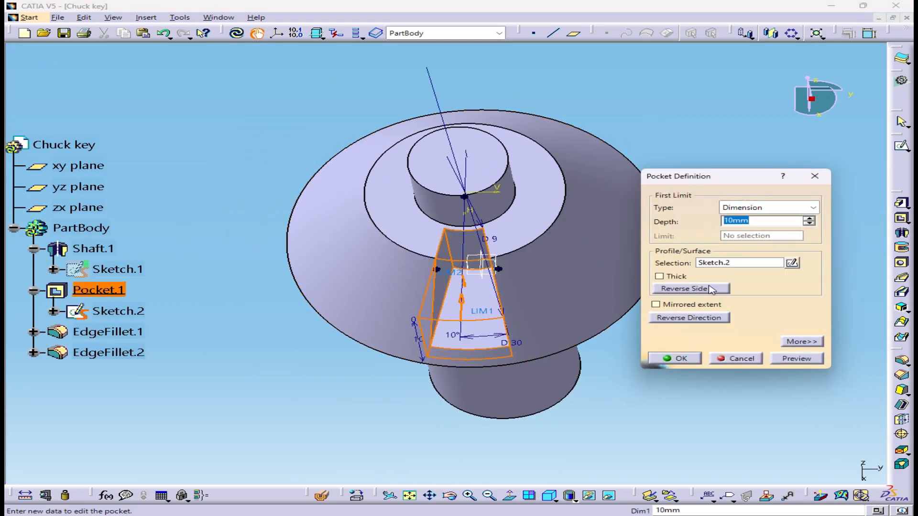
left_click(790, 262)
left_click(695, 212)
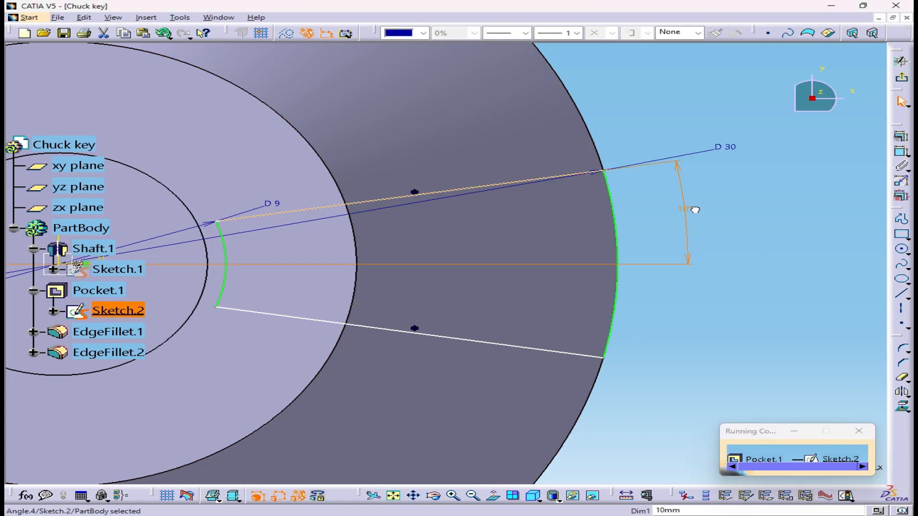
double_click(689, 201)
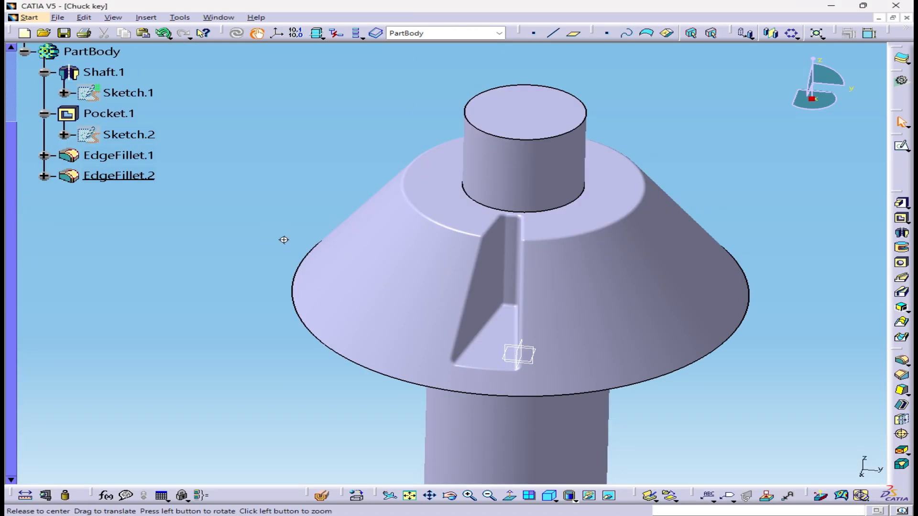
Circular-pattern the pocket and its first edge fillet around the top pin's axis with 11 instances over a total angle of 360 degrees.
left_click(115, 155)
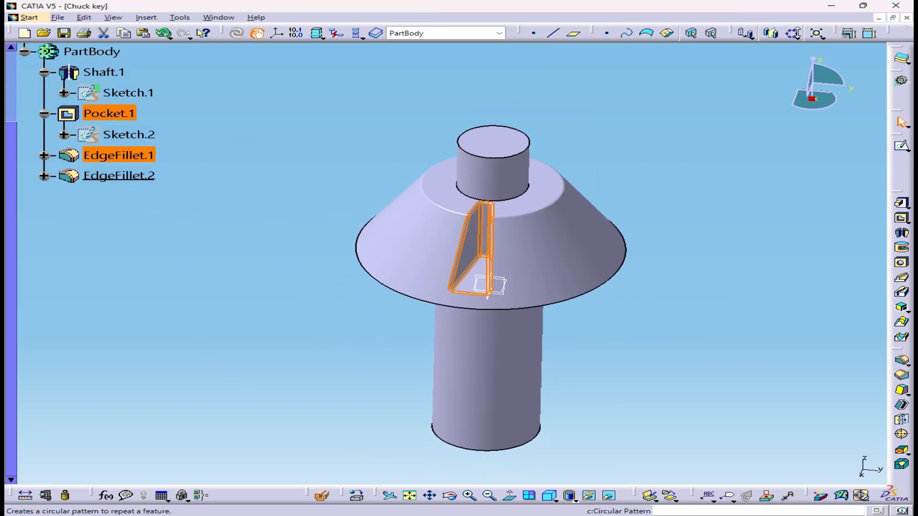
left_click(792, 33)
left_click(854, 305)
left_click(732, 316)
left_click(731, 377)
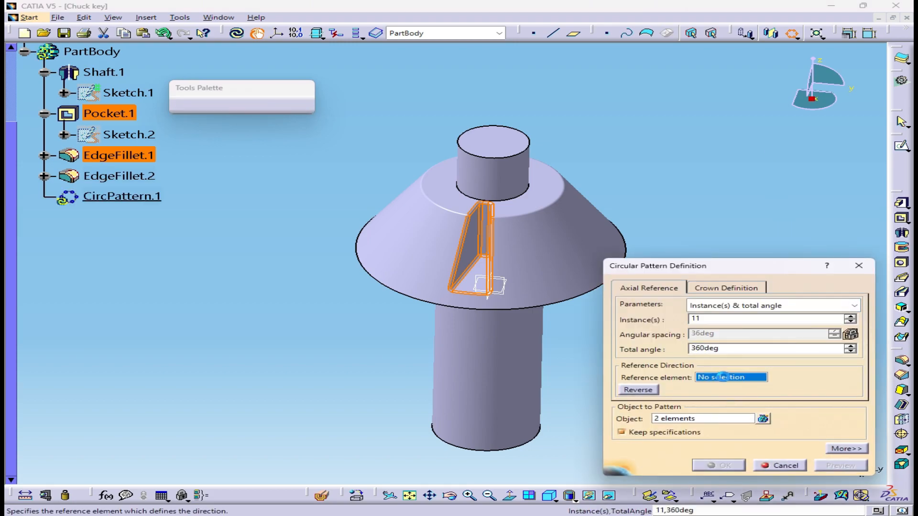
left_click(493, 143)
left_click(829, 465)
left_click(567, 286)
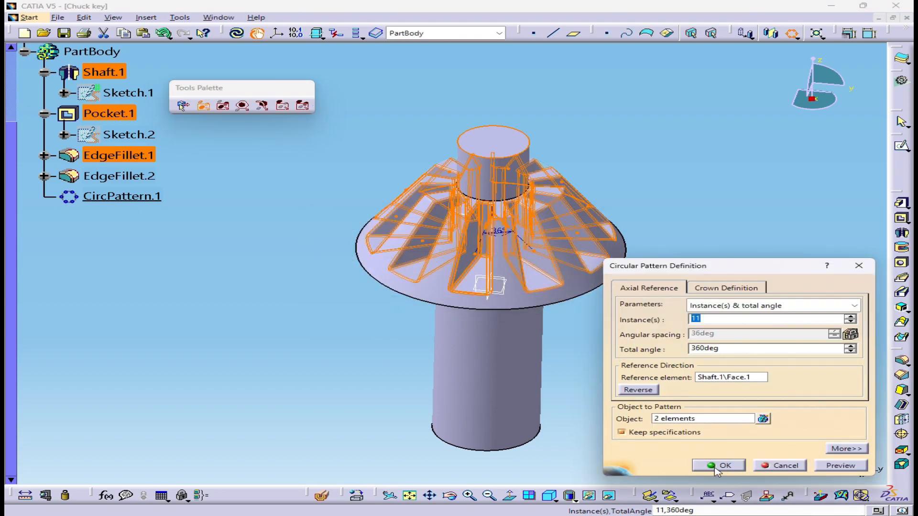
Apply an edge fillet to the top pin, the lower shaft and the cone's lower rim.
middle_click_drag(632, 289, 435, 215)
middle_click_drag(579, 275, 595, 244)
left_click(480, 139)
middle_click_drag(473, 238, 488, 128)
left_click(462, 168, "ctrl")
left_click(521, 211, "ctrl")
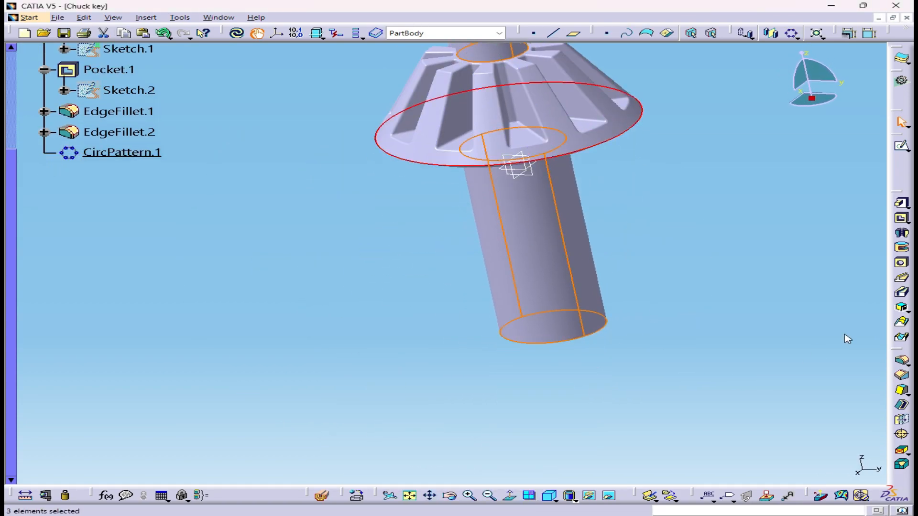
left_click(904, 361)
left_click(751, 252)
Sketch a circle about 8 mm in diameter on the yz plane, centred on the shaft's axis near its lower end.
middle_click_drag(650, 215, 658, 278)
left_click(902, 146)
left_click(499, 255)
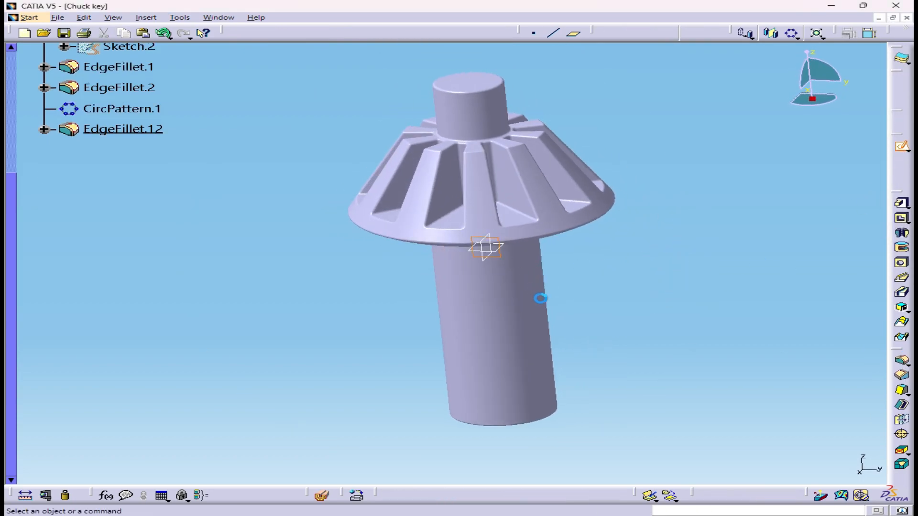
left_click(901, 249)
left_click(446, 384)
left_click(480, 388)
Dimension the circle's diameter and set it to 6 mm.
left_click(901, 152)
left_click(623, 306)
double_click(621, 310)
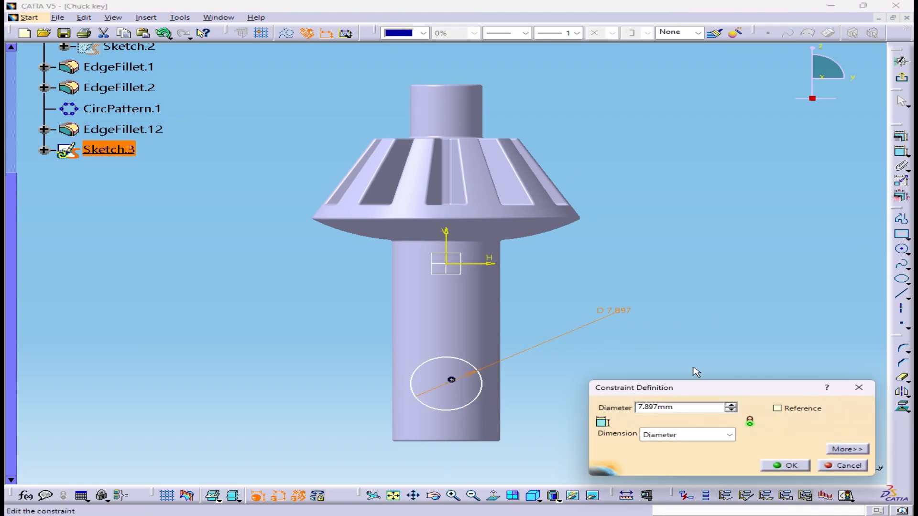
double_click(679, 408)
type("6")
key("Return")
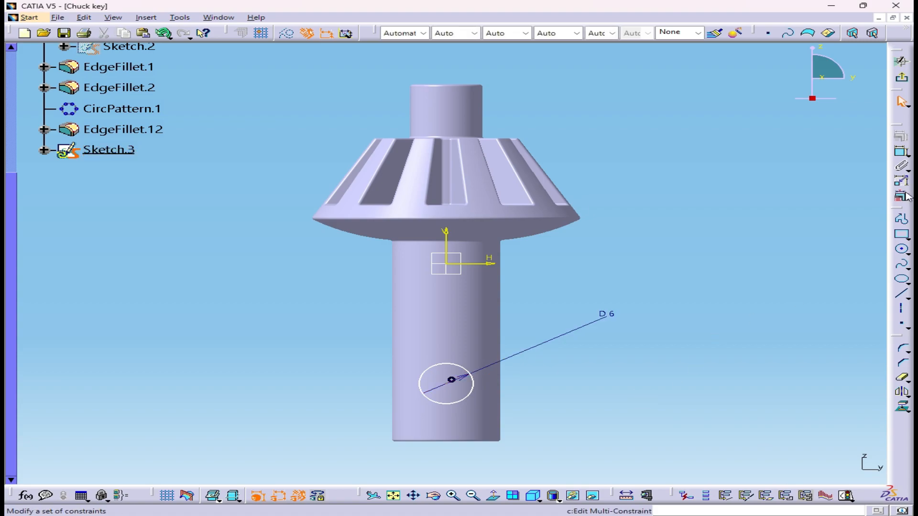
Dimension the circle's centre from the shaft's bottom edge, set the distance to 10 mm and exit the sketch.
left_click(453, 381)
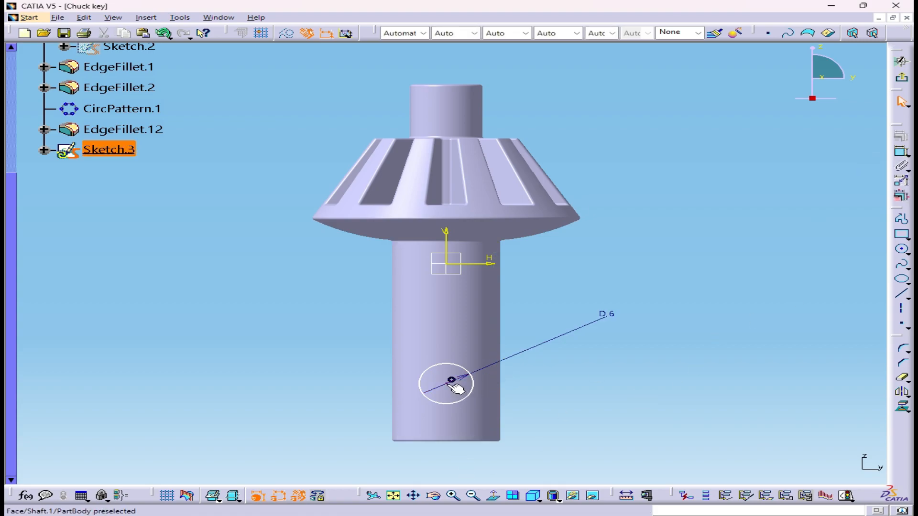
left_click(471, 440)
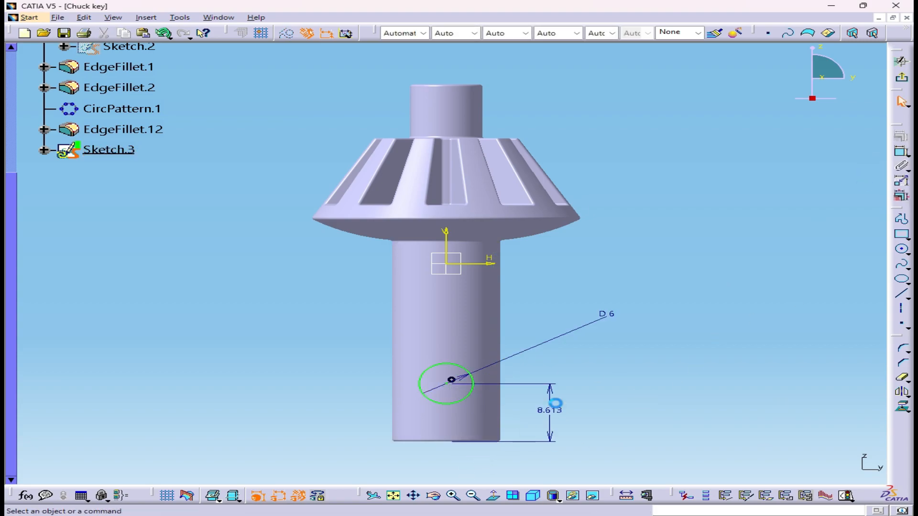
left_click(555, 408)
double_click(557, 410)
type("10")
key("Return")
left_click(902, 77)
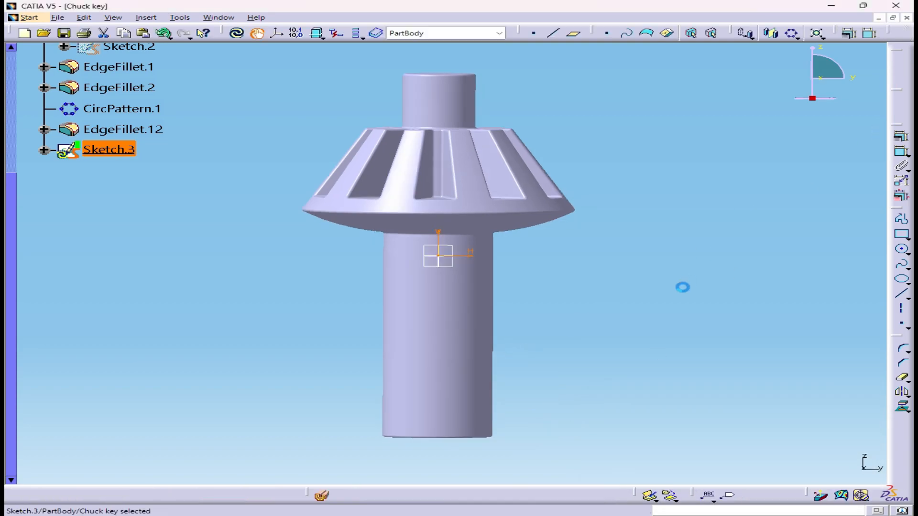
Cut the 6 mm circle through both sides of the shaft as a pocket.
left_click(902, 218)
middle_click_drag(386, 307, 108, 296)
left_click(789, 358)
left_click(675, 359)
middle_click_drag(554, 335, 553, 369)
Apply an edge fillet to the rims of the cross hole in the shaft.
scroll(593, 297, "down", 1)
left_click(594, 294)
scroll(553, 369, "down", 1)
left_click(422, 322)
left_click(901, 362)
key("Return")
left_click(787, 359)
middle_click_drag(746, 356, 517, 292)
scroll(628, 349, "down", 1)
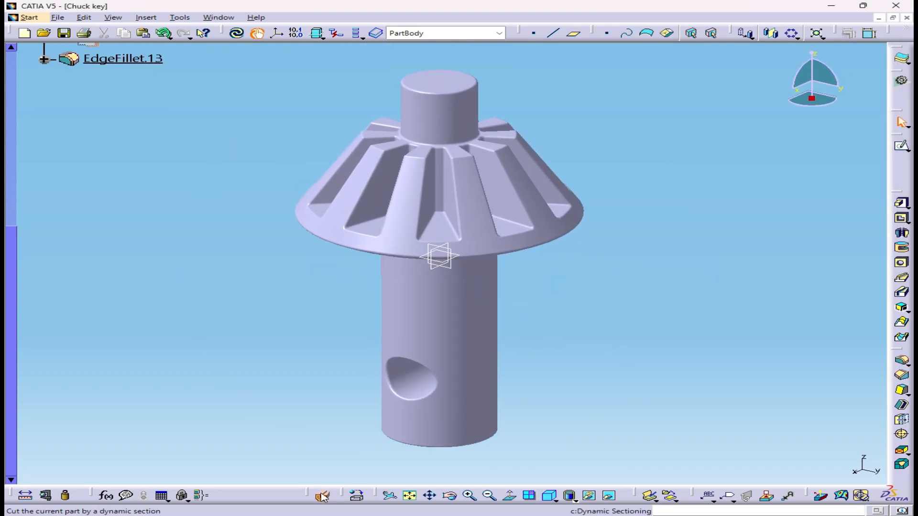
Switch the display to shading with material and apply the Iron metal material to the PartBody.
left_click(576, 500)
left_click(587, 477)
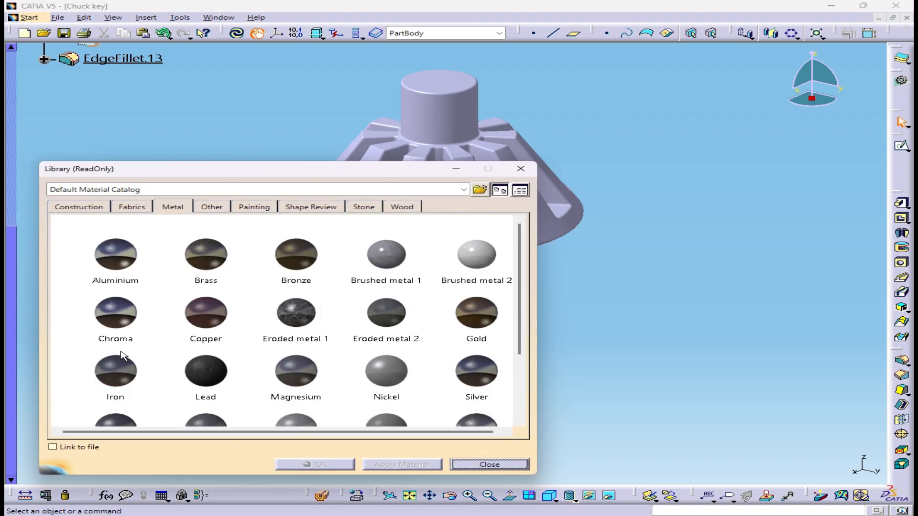
left_click(115, 370)
scroll(52, 165, "up", 5)
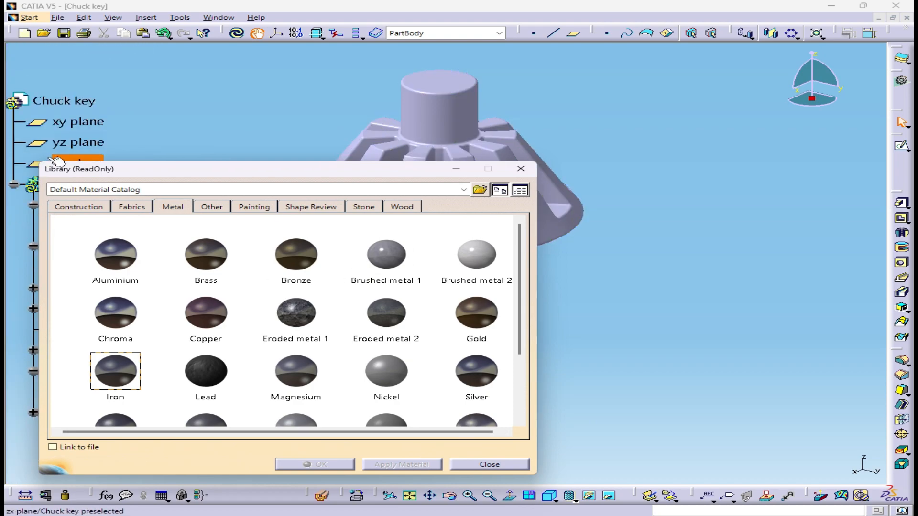
scroll(53, 165, "down", 2)
left_click(82, 139)
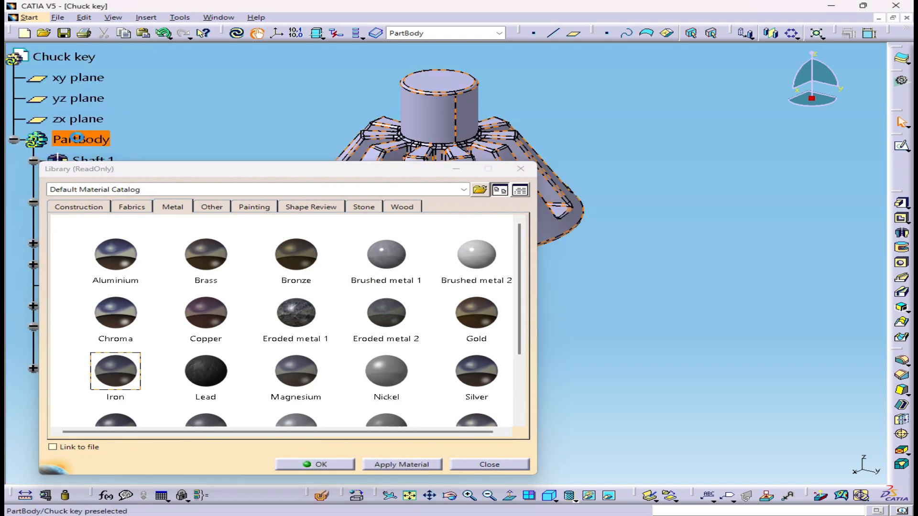
left_click(401, 464)
left_click(489, 464)
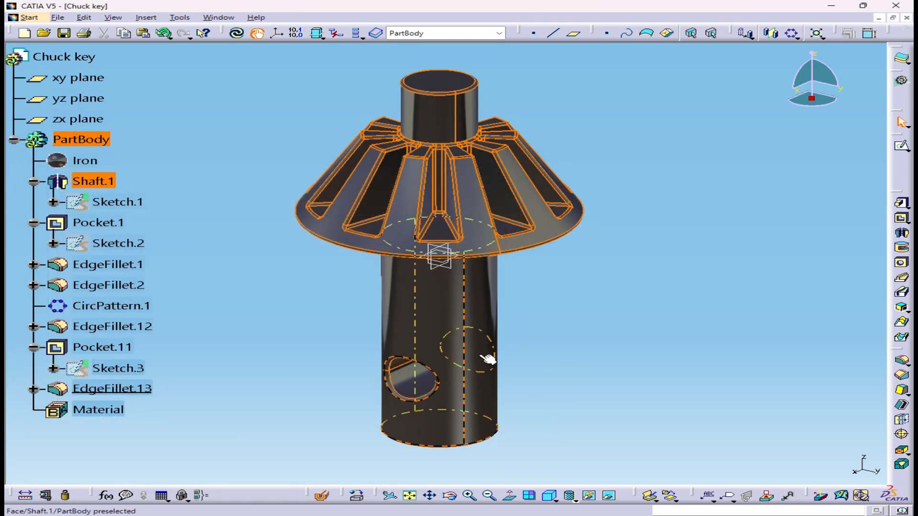
Set the Iron material's size to 74 mm and its rendering type to Polished Metal.
double_click(85, 160)
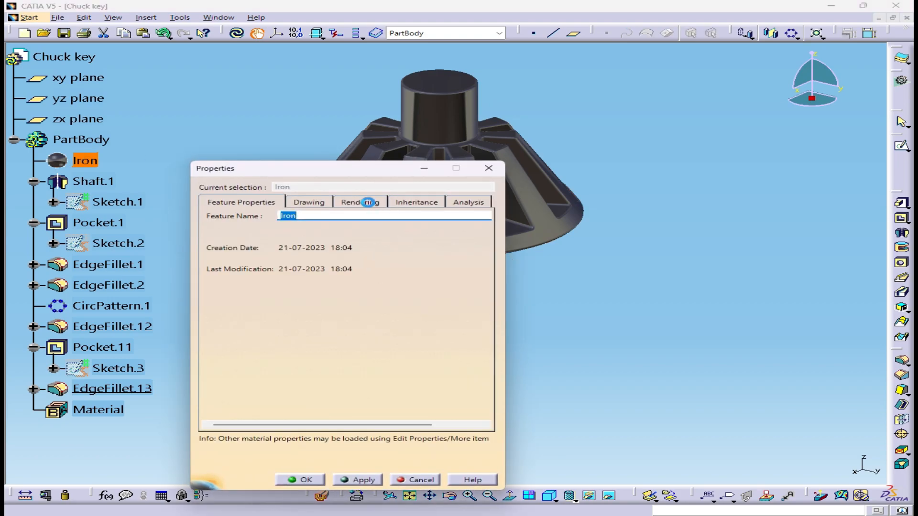
left_click(359, 202)
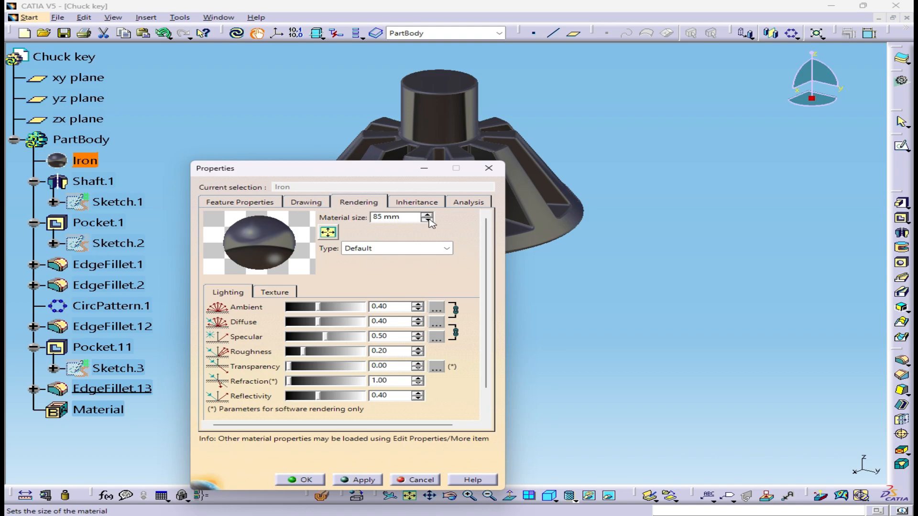
left_click(400, 252)
left_click(391, 293)
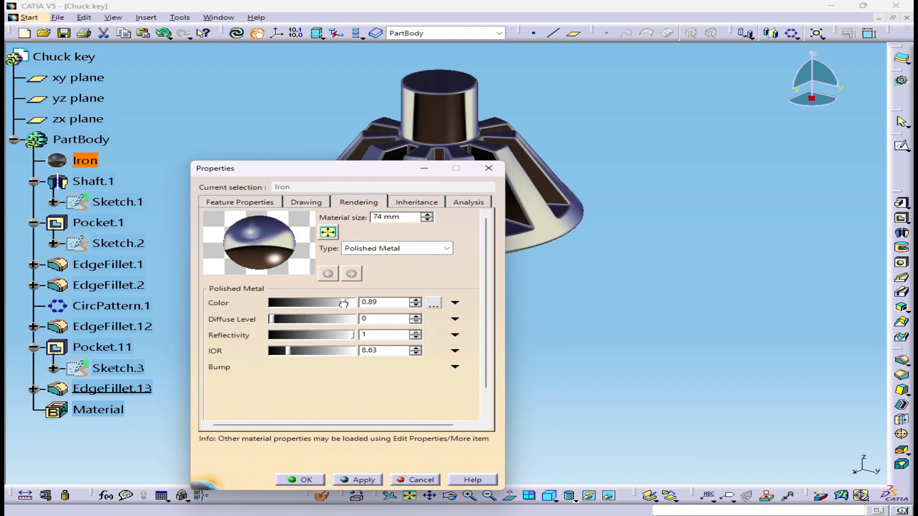
left_click(311, 483)
middle_click_drag(439, 321, 404, 395)
scroll(528, 320, "down", 1)
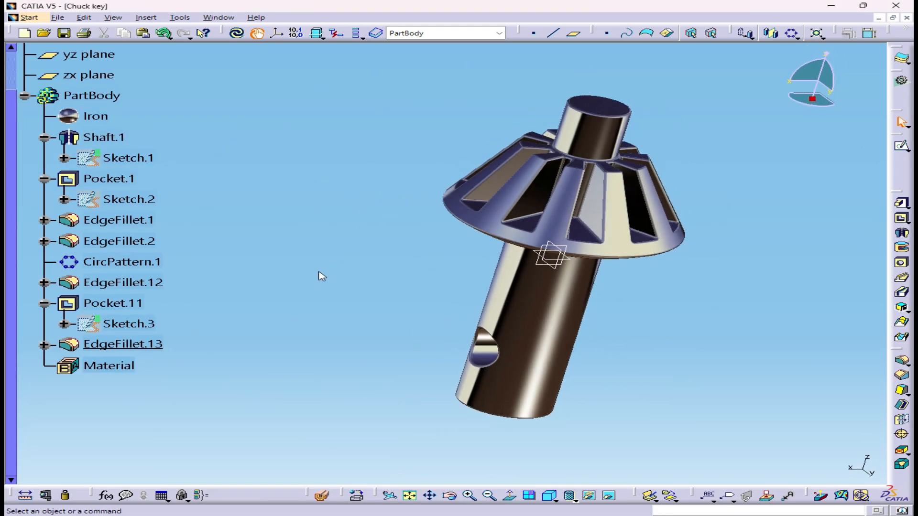
scroll(330, 268, "down", 5)
middle_click_drag(612, 254, 740, 326)
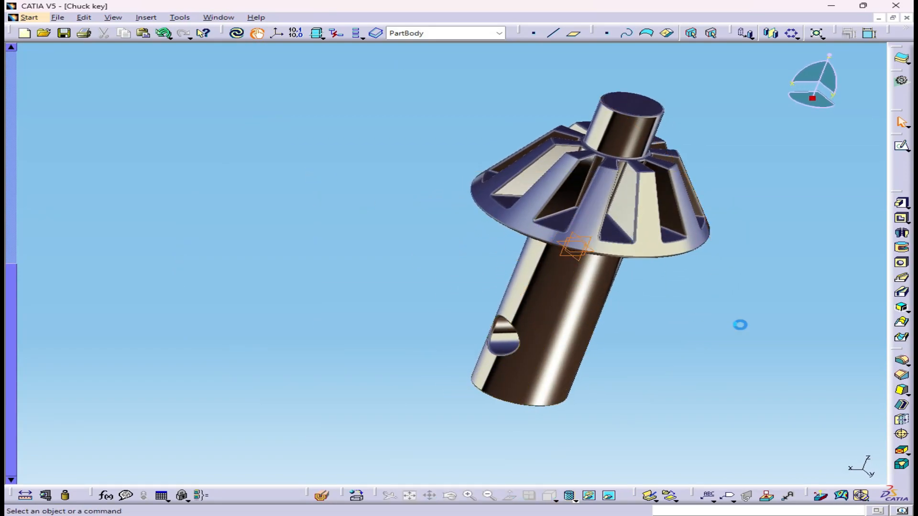
middle_click_drag(387, 191, 538, 289)
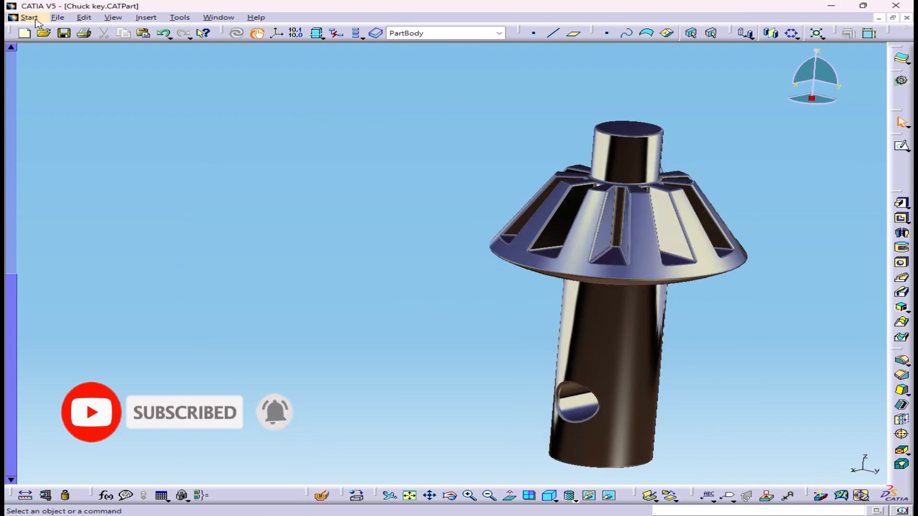
Create a new part named Handle.
left_click(30, 18)
left_click(276, 82)
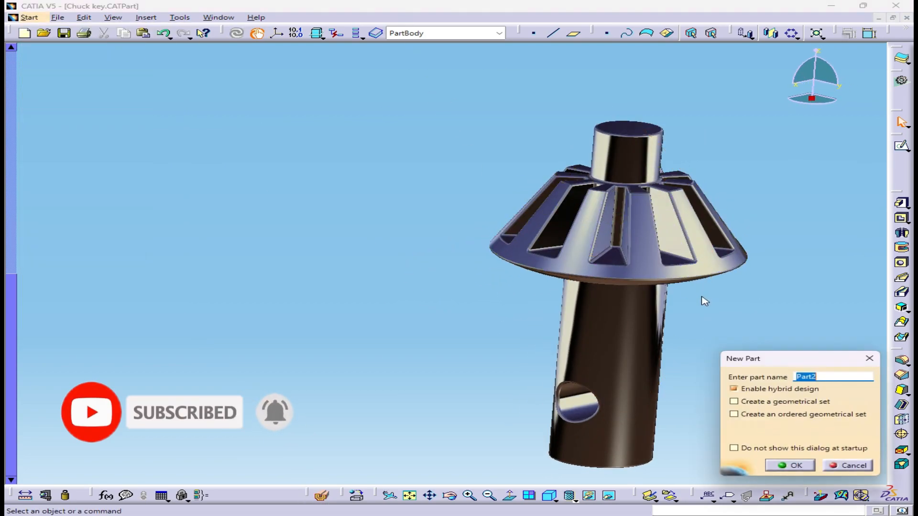
left_click(803, 377)
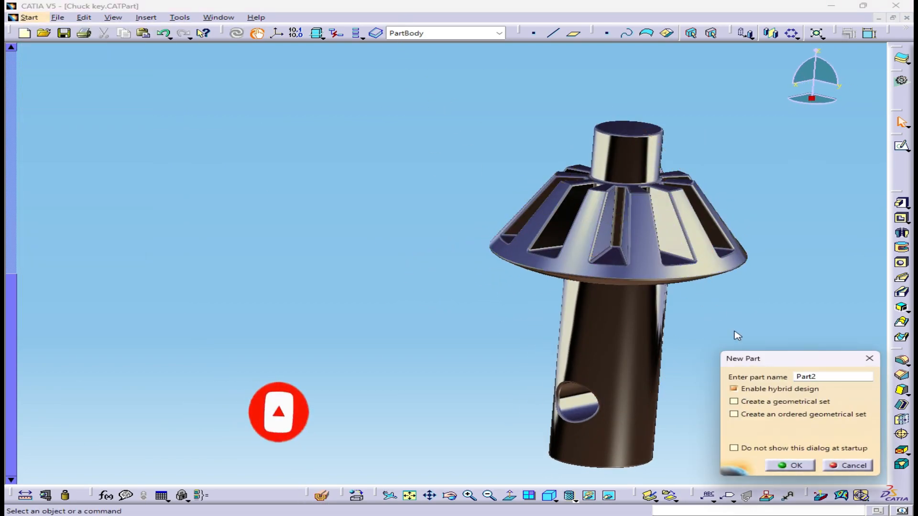
double_click(825, 377)
type("Handle")
left_click(789, 466)
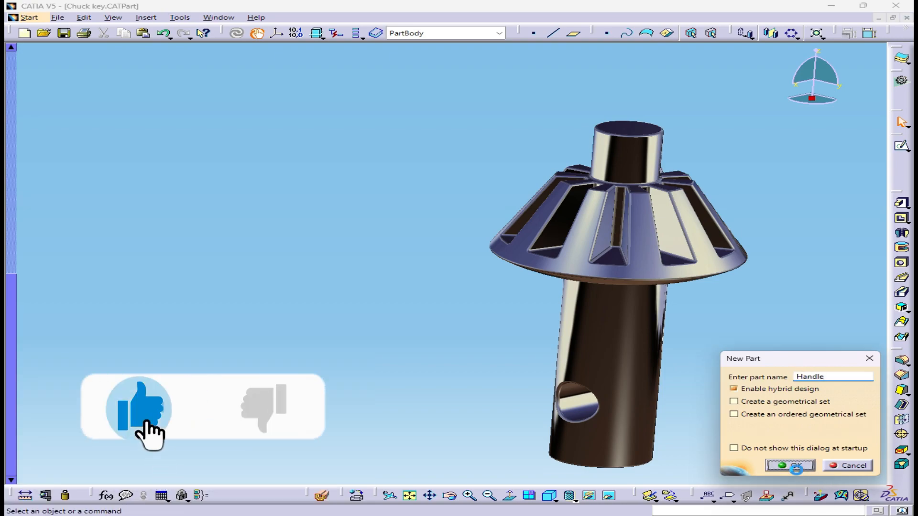
Sketch a circle centred at the origin on the yz plane and set its diameter to 6.5 mm.
left_click(902, 145)
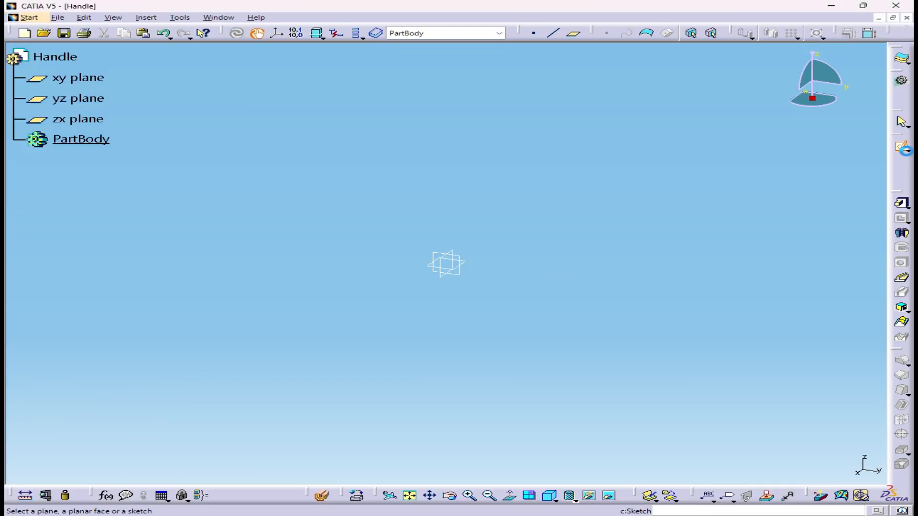
left_click(458, 271)
left_click(902, 249)
left_click(446, 264)
left_click(601, 238)
left_click(902, 151)
left_click(687, 138)
double_click(684, 135)
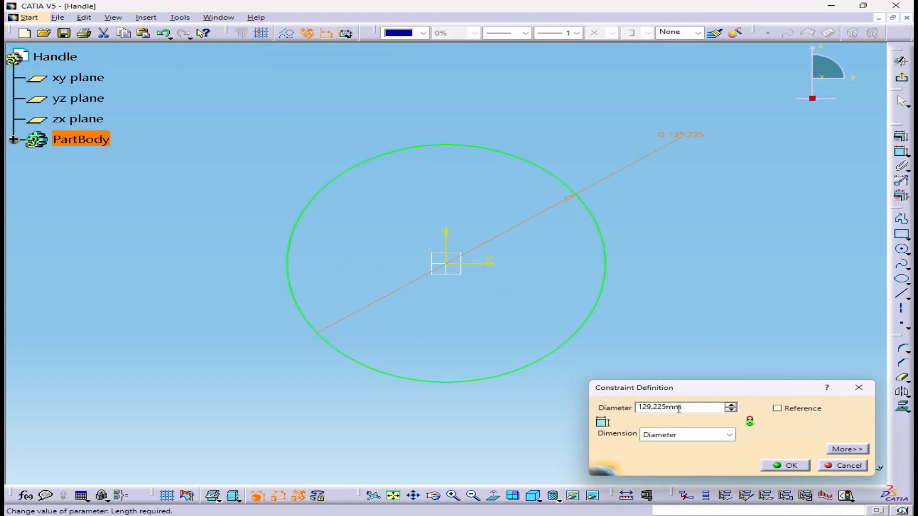
left_click(780, 465)
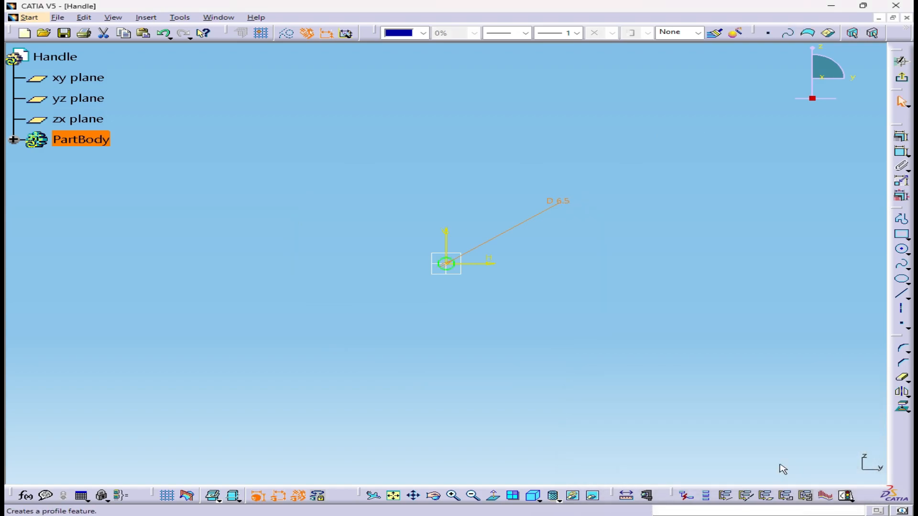
Extrude the 6.5 mm circle into a cylinder with Pad.
left_click(901, 77)
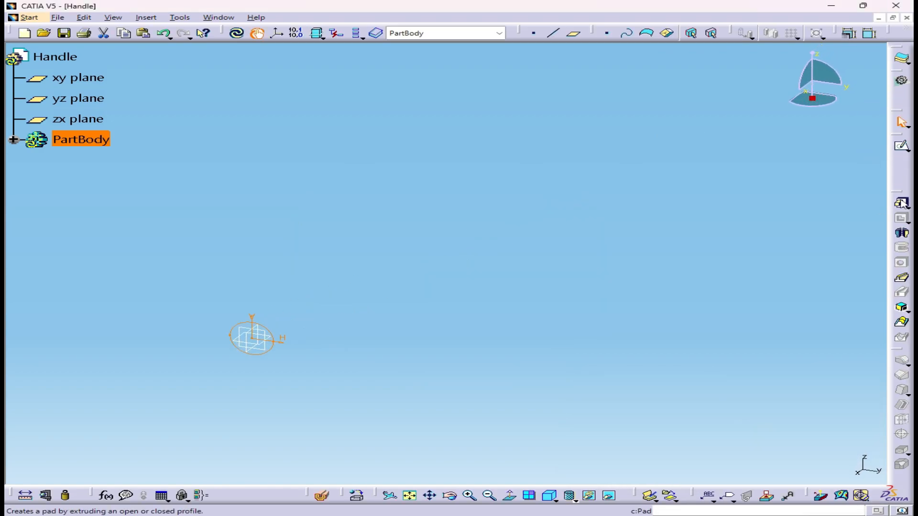
left_click(901, 202)
left_click(773, 356)
left_click(680, 359)
middle_click_drag(330, 367, 649, 273)
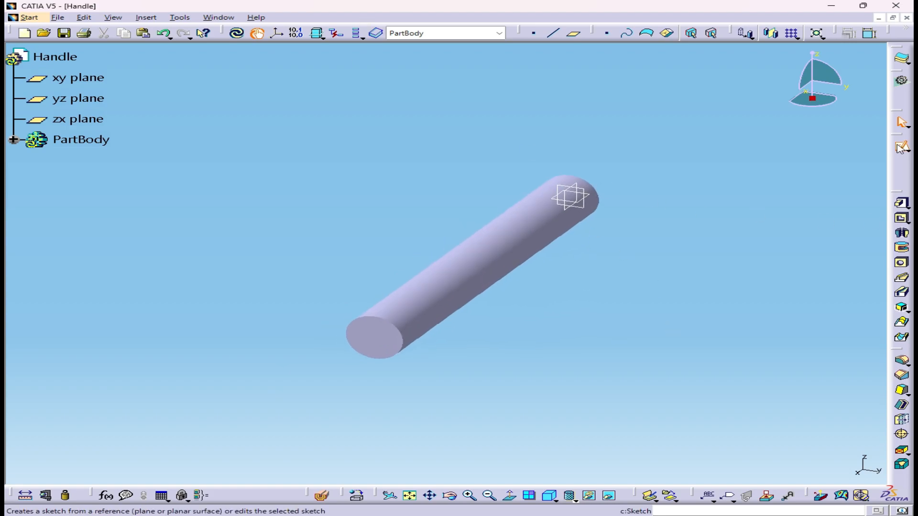
Sketch a centred rectangle about 7.5 mm high at the origin on the cylinder's end, displaying the model shaded with edges.
left_click(585, 210)
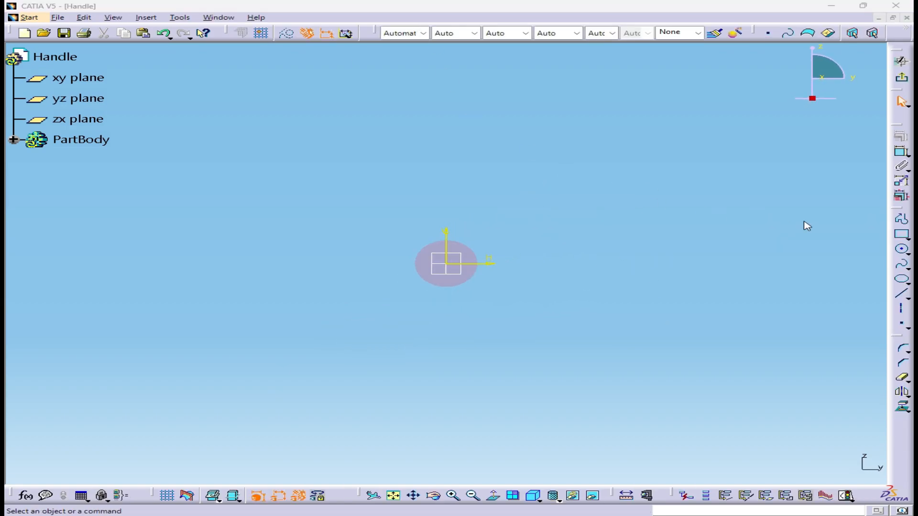
left_click(906, 236)
left_click(881, 247)
left_click(553, 495)
left_click(567, 439)
left_click(446, 264)
left_click(603, 176)
Dimension the centred rectangle's width and height, setting both to 4 mm.
left_click(901, 152)
left_click(490, 175)
left_click(481, 154)
double_click(480, 152)
type("4")
key("Return")
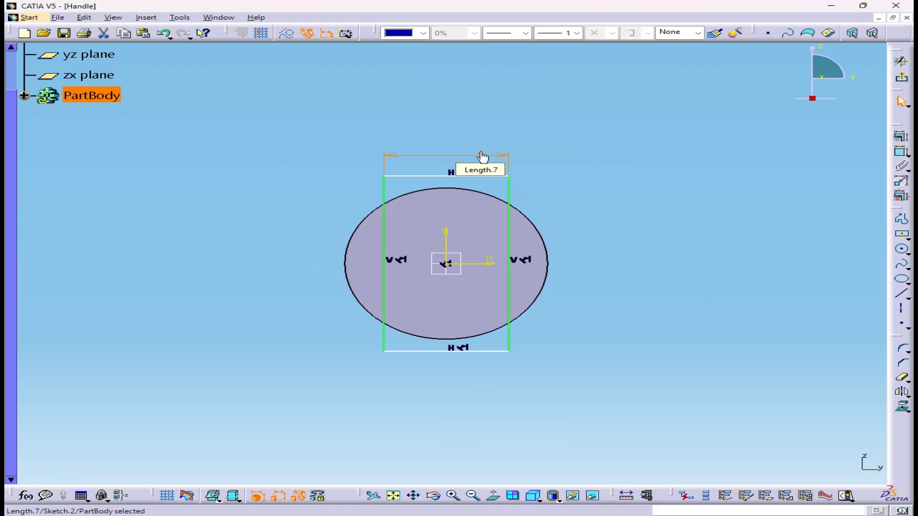
left_click(901, 167)
left_click(508, 210)
double_click(575, 218)
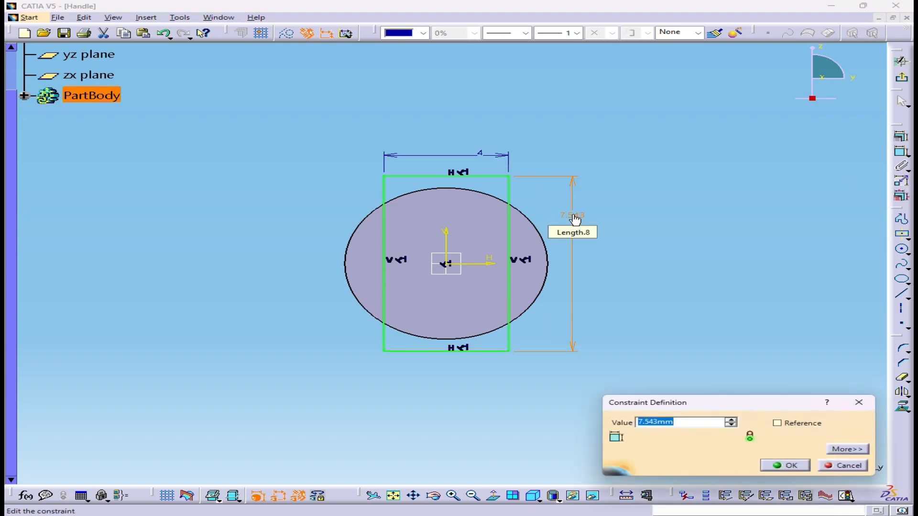
type("40")
key("BackSpace")
key("Return")
Pad the 4 mm square outward from the cylinder's end by 20 mm.
left_click(902, 80)
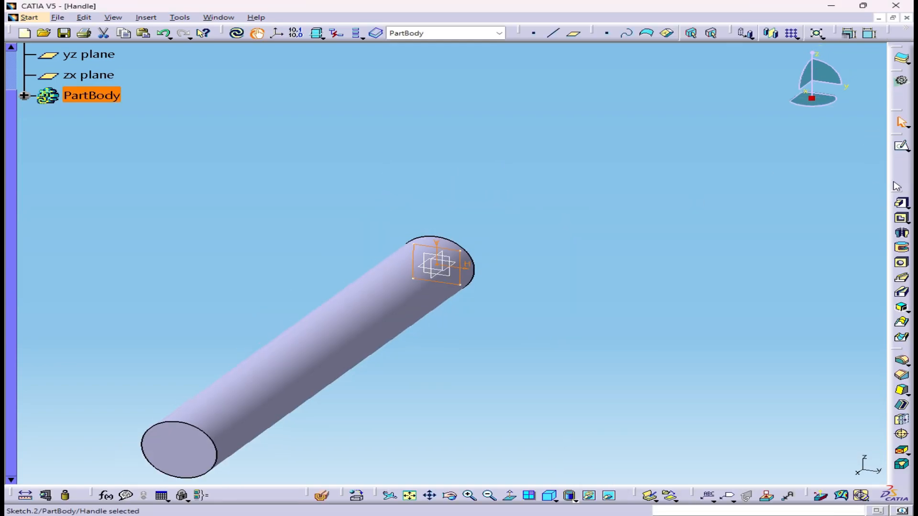
left_click(424, 274)
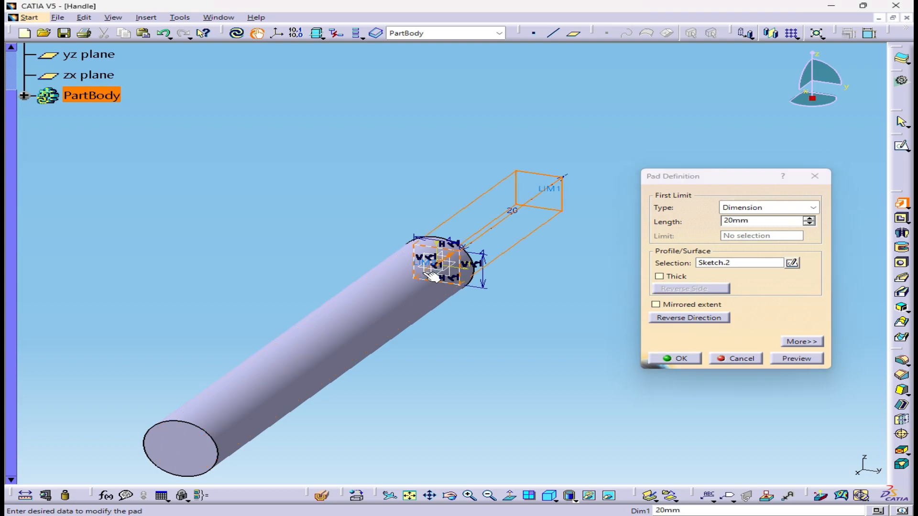
left_click(675, 359)
Sketch a circle centred on the square bar's free end face and set its diameter to 6.5 mm.
left_click(902, 146)
middle_click_drag(420, 267, 342, 321)
left_click(598, 141)
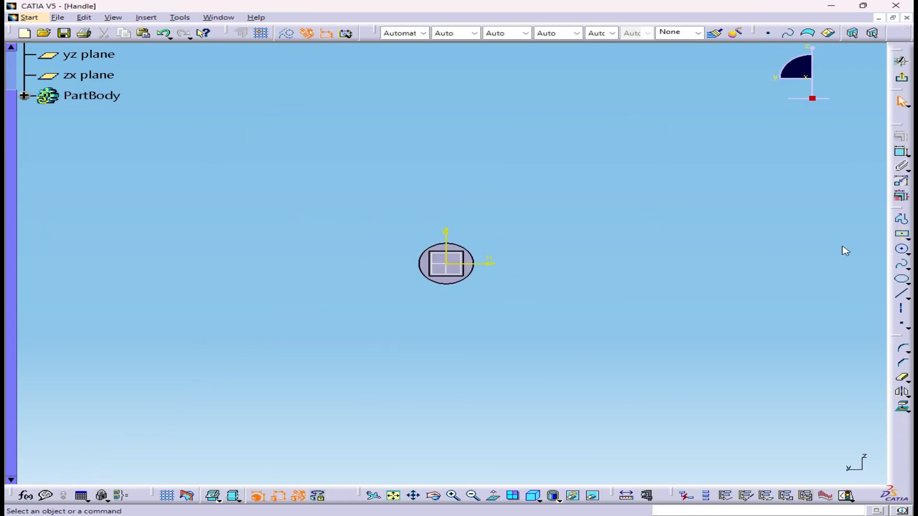
left_click(901, 249)
left_click(446, 263)
left_click(526, 244)
left_click(901, 152)
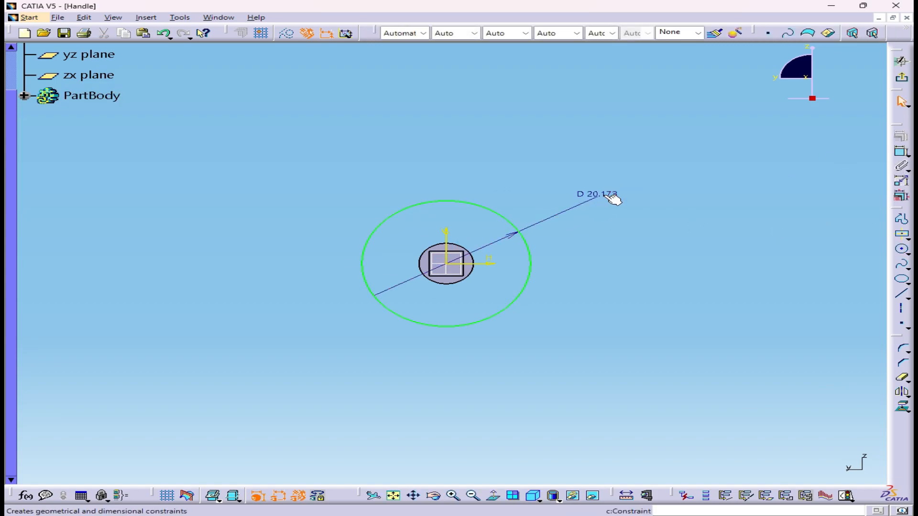
left_click(612, 195)
double_click(612, 195)
type("6.5")
key("Return")
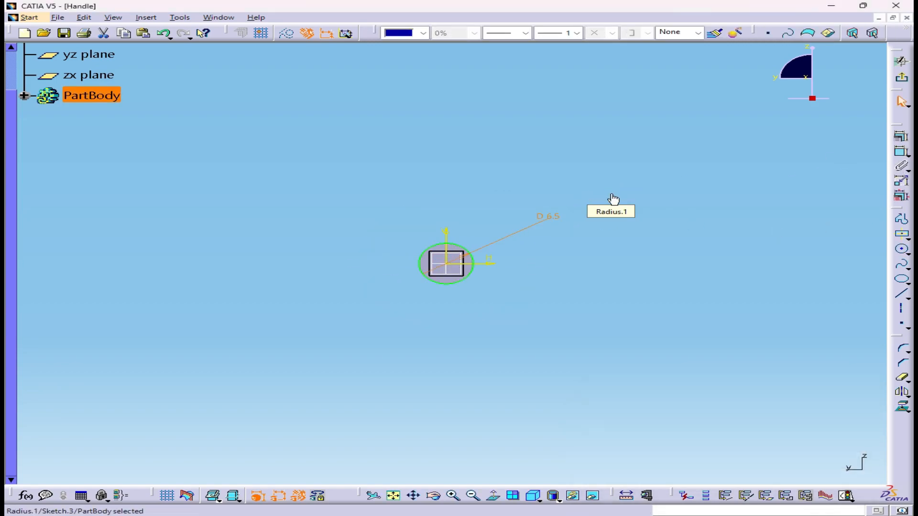
Pad the circle on the square bar's end outward by 15 mm.
left_click(902, 78)
mouse_move(416, 297)
middle_mouse_down()
mouse_move(421, 201)
mouse_move(391, 217)
mouse_move(512, 221)
middle_mouse_up()
left_click(902, 203)
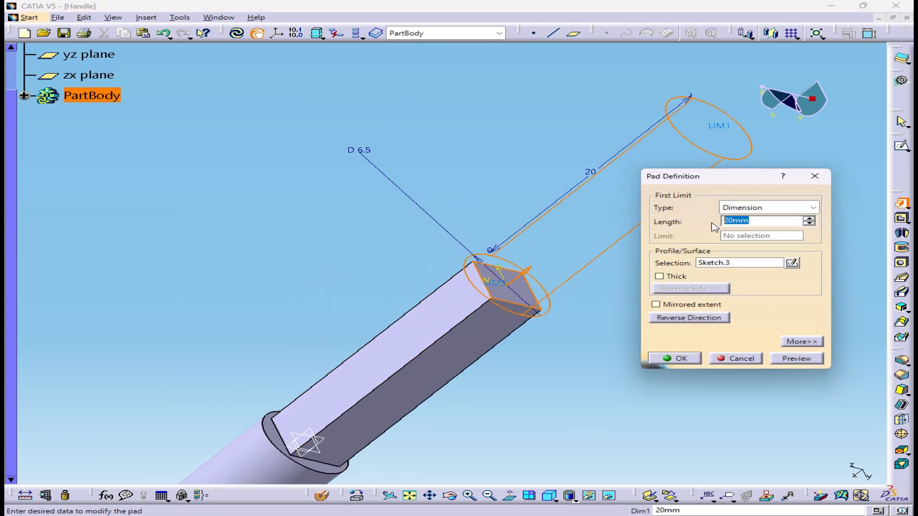
left_click(797, 358)
left_click(676, 359)
Sketch a horizontal ellipse about 22 mm long on the xy plane, centred beyond the free end of the cylinder.
mouse_move(519, 344)
middle_mouse_down()
mouse_move(457, 386)
mouse_move(466, 409)
middle_mouse_up()
left_click(901, 145)
left_click(286, 345)
scroll(346, 378, "down", 1)
mouse_move(346, 377)
middle_mouse_down()
mouse_move(518, 381)
mouse_move(524, 337)
middle_mouse_up()
middle_click_drag(579, 414, 607, 409)
left_click(908, 254)
left_click(907, 297)
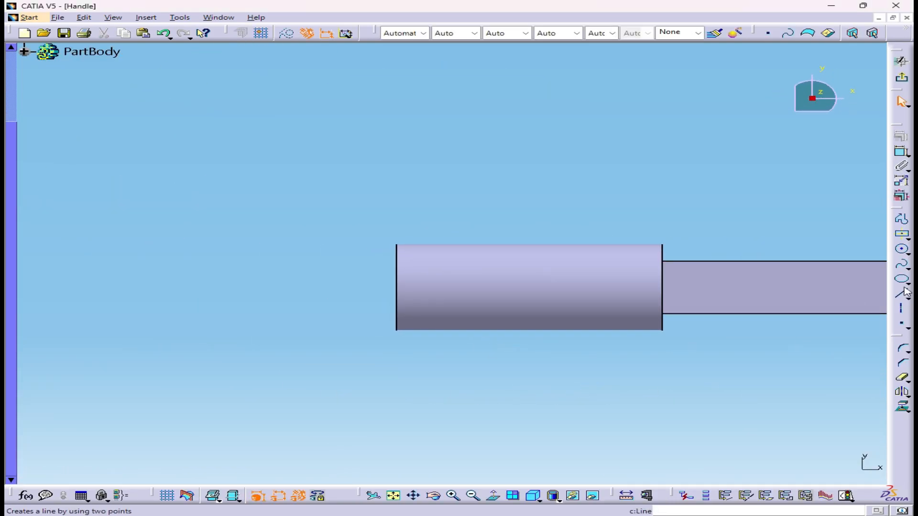
left_click(908, 284)
left_click(839, 290)
left_click(260, 283)
left_click(451, 283)
left_click(387, 220)
mouse_move(375, 303)
middle_mouse_down()
mouse_move(416, 334)
mouse_move(452, 343)
middle_mouse_up()
left_click(452, 343)
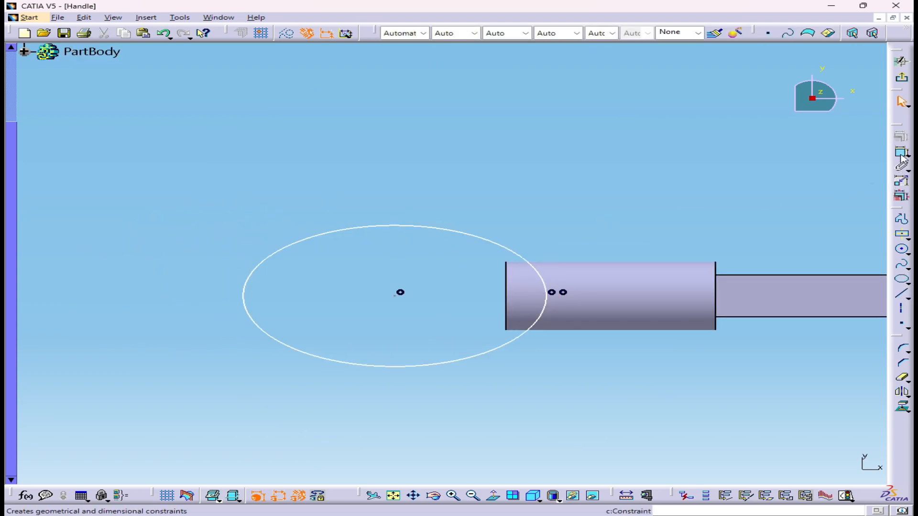
Set the ellipse's major diameter to 22 mm and move the ellipse clear of the cylinder.
left_click(408, 226)
left_click(397, 203)
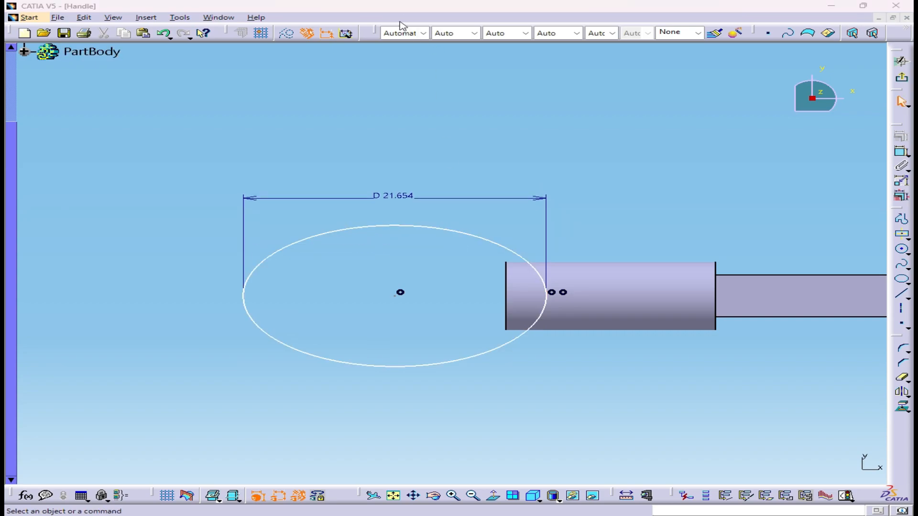
double_click(391, 197)
type("22")
key("Return")
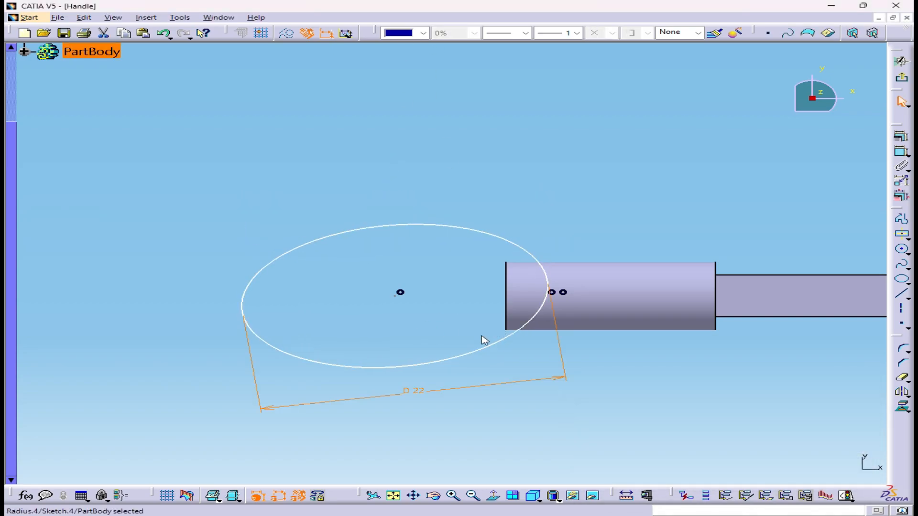
left_click_drag(272, 346, 223, 344)
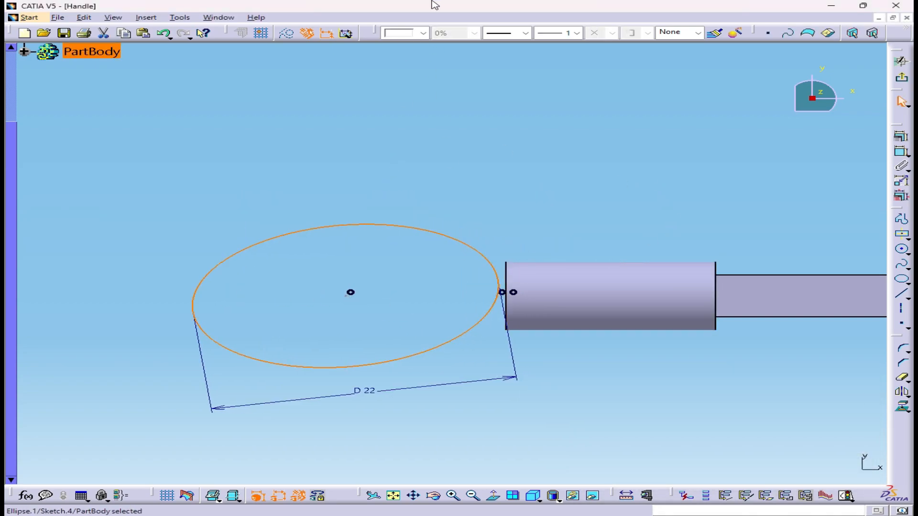
Constrain the angle between the ellipse's major axis and the horizontal axis to 180 degrees.
left_click(902, 152)
left_click(604, 292)
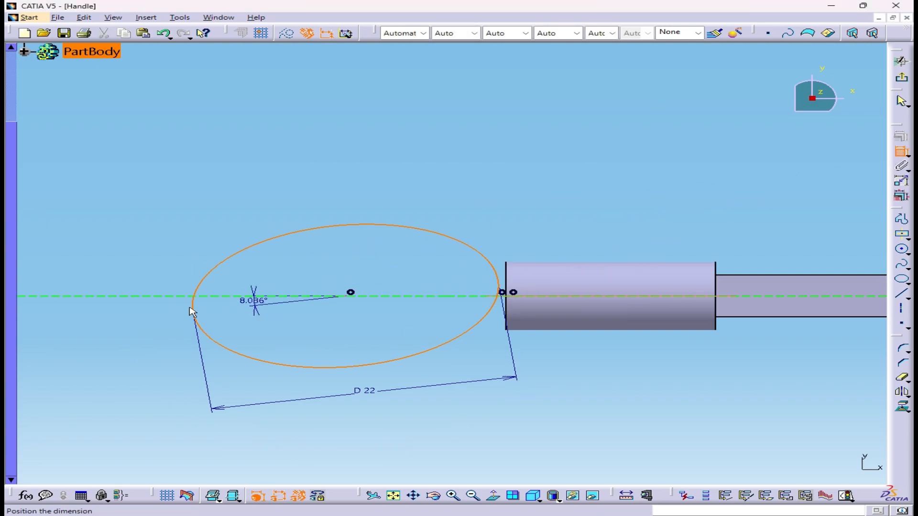
left_click(296, 320)
double_click(264, 320)
type("180")
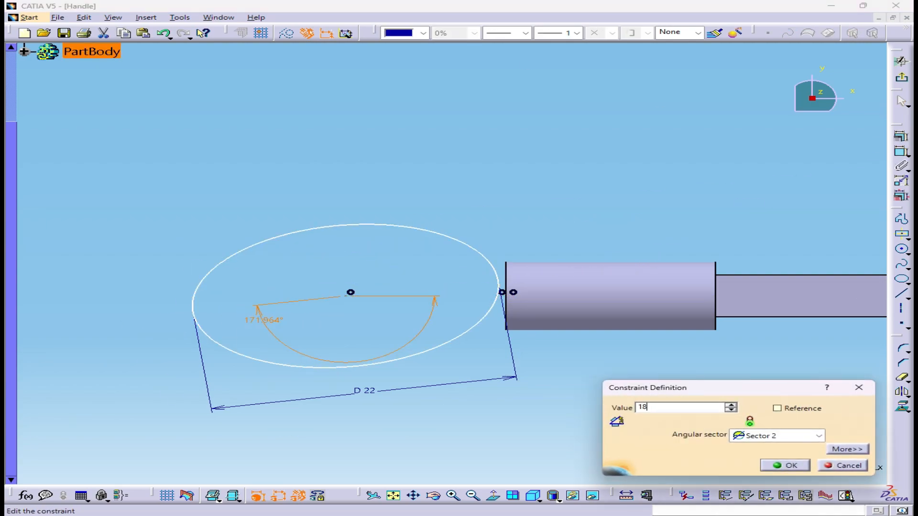
key("Return")
left_click(373, 350)
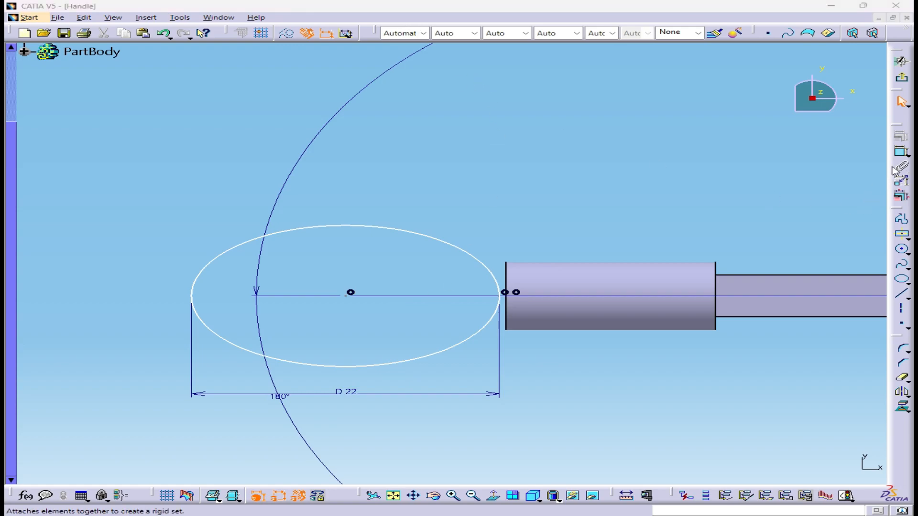
Dimension the distance from the ellipse's centre to its lower edge and undo the value edit.
left_click(902, 152)
left_click(347, 297)
left_click(375, 365)
left_click(374, 331)
double_click(374, 331)
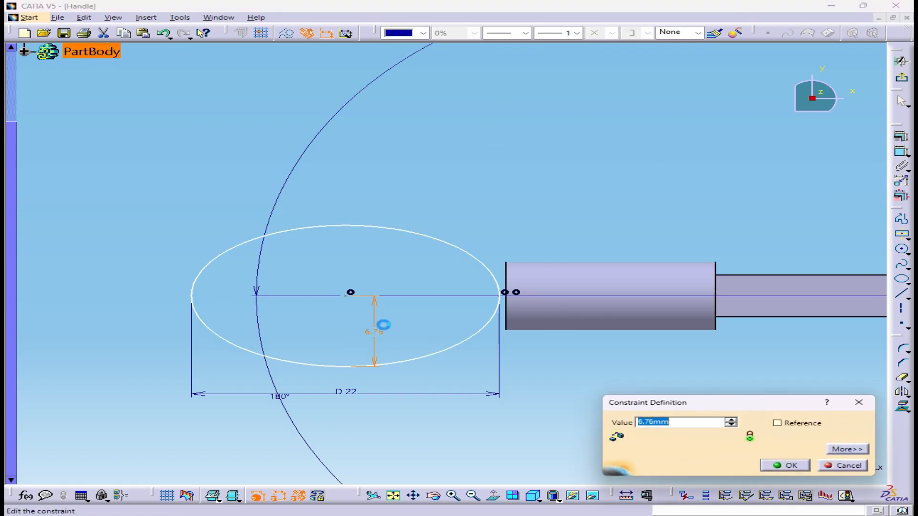
key("Return")
mouse_move(385, 328)
middle_mouse_down()
mouse_move(388, 403)
mouse_move(382, 335)
middle_mouse_up()
key("ctrl+z")
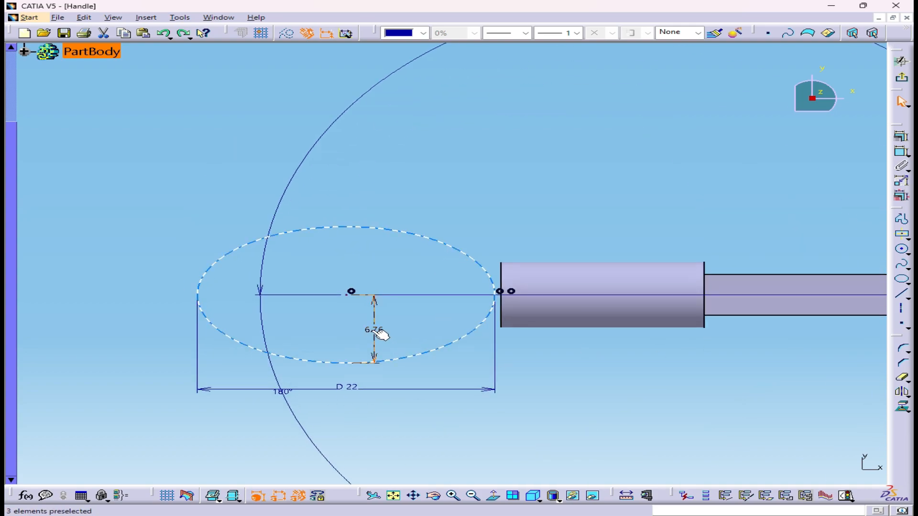
Delete the 180-degree angle constraint and set the ellipse's half-height to 6.5 mm.
left_click(288, 405)
key("Delete")
double_click(376, 337)
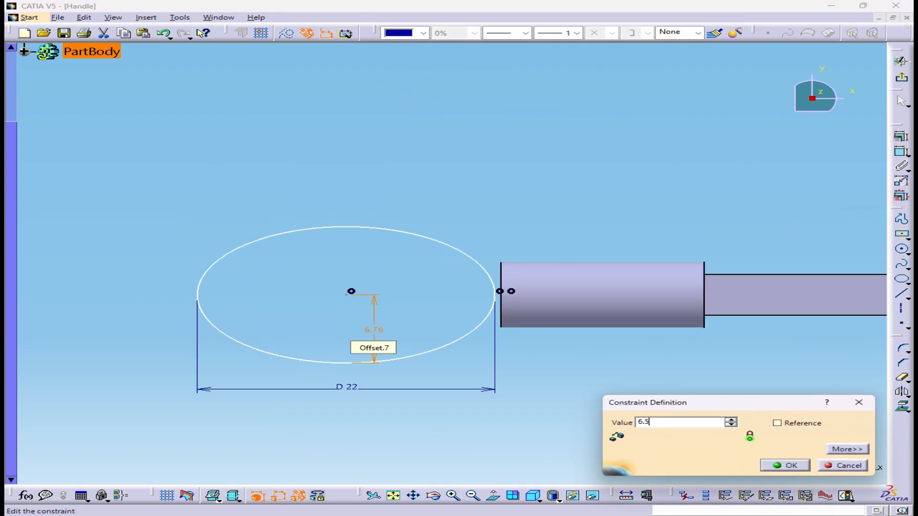
key("Return")
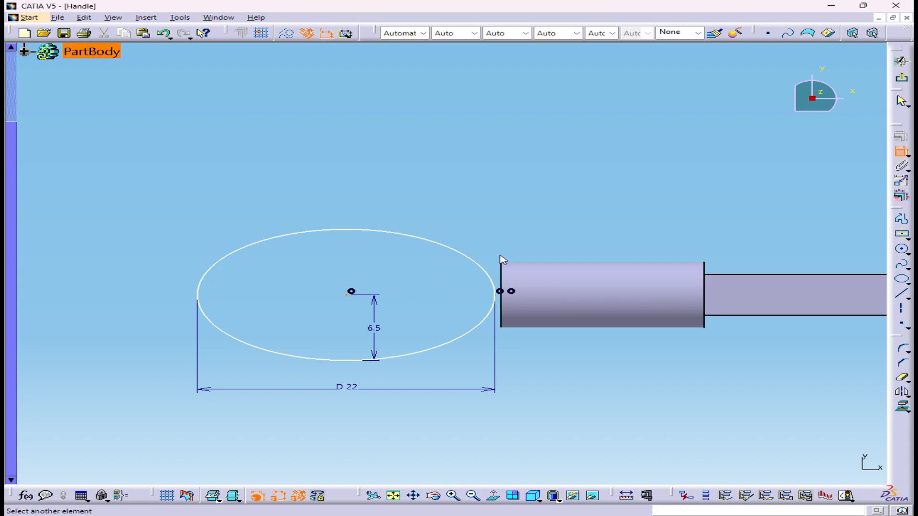
Dimension the ellipse centre's distance from the cylinder's end edge, trying 10 mm and settling on 5 mm.
left_click(353, 293)
left_click(435, 211)
double_click(434, 210)
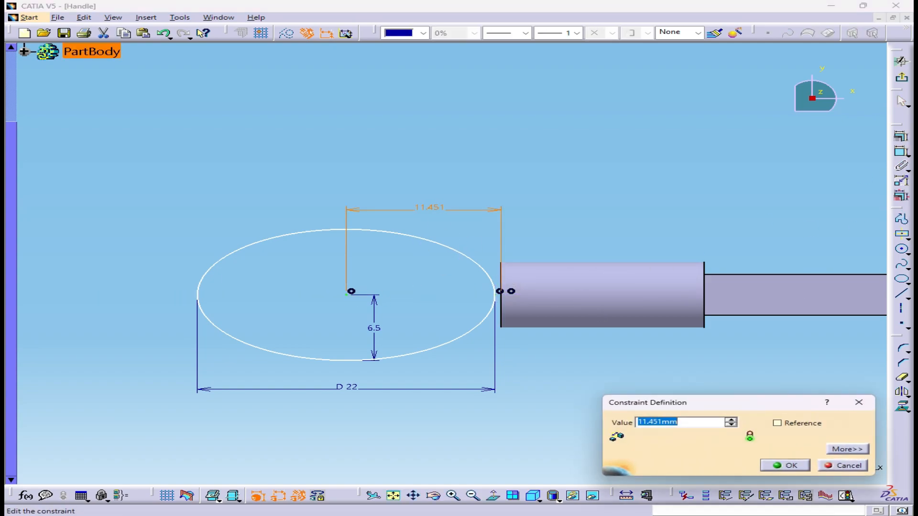
type("10")
key("Return")
double_click(442, 213)
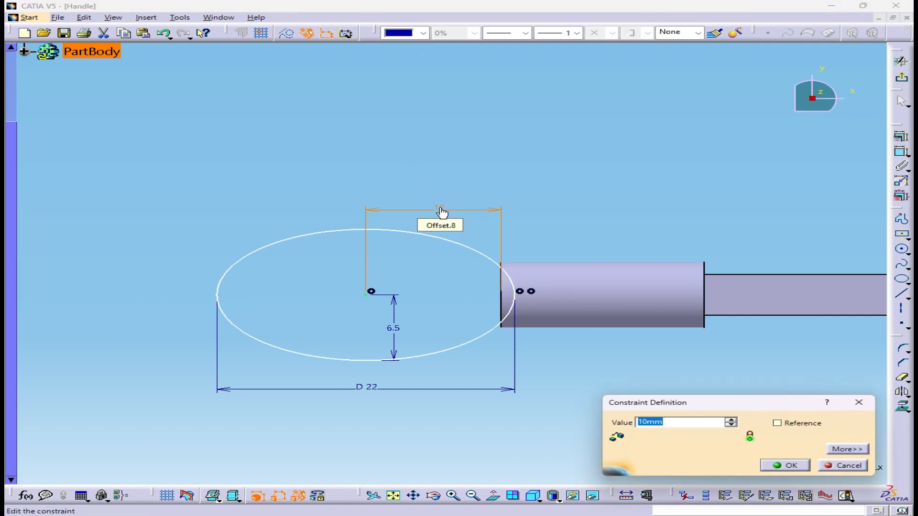
type("5")
key("Return")
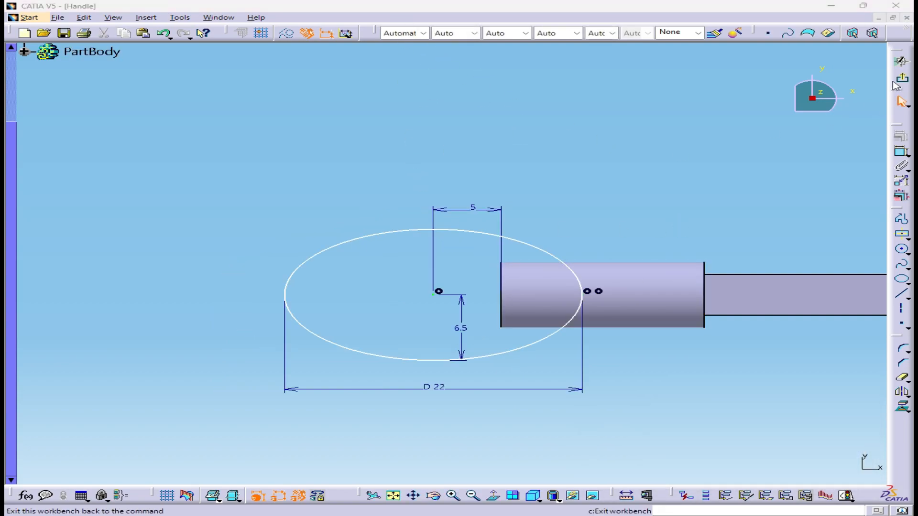
Pad the ellipse with mirrored extent and a length of 1.5 mm.
left_click(903, 80)
mouse_move(653, 208)
middle_mouse_down()
mouse_move(528, 121)
mouse_move(371, 293)
mouse_move(475, 260)
mouse_move(473, 224)
middle_mouse_up()
left_click(565, 191)
left_click(902, 204)
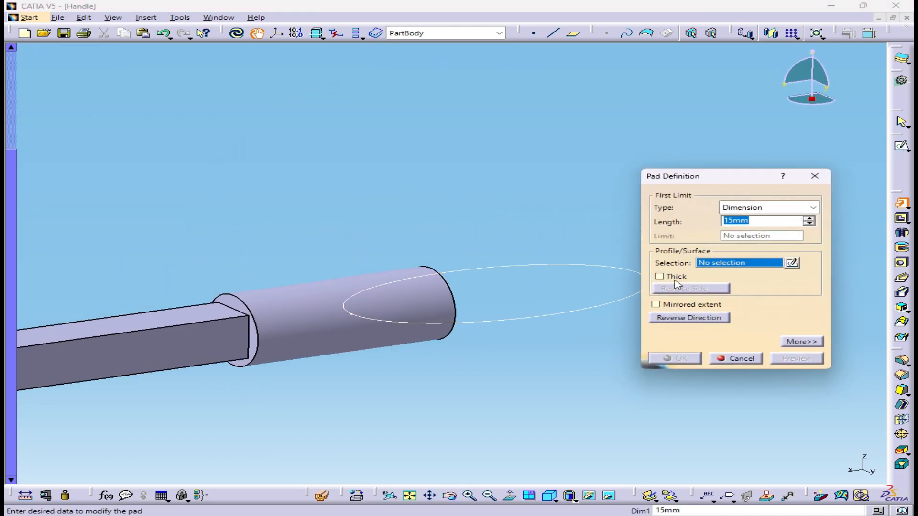
left_click(676, 281)
left_click(579, 276)
left_click(508, 311)
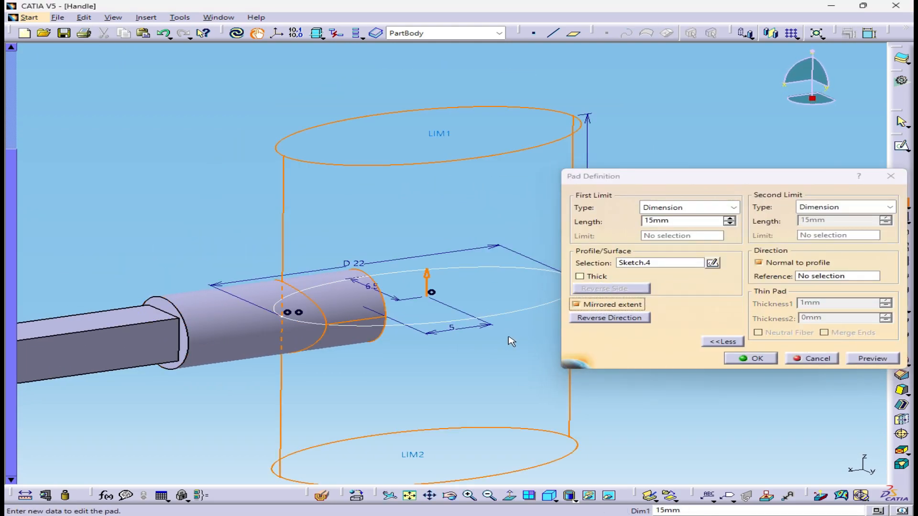
middle_click_drag(514, 335, 439, 338)
left_click_drag(677, 224, 456, 235)
type("1.5")
key("Return")
Fillet the short cylinder's end edges on both sides of the elliptical grip with a 5 mm radius.
left_click(468, 238)
middle_click_drag(468, 238, 340, 258)
middle_click_drag(418, 273, 753, 324)
middle_click_drag(497, 302, 467, 484)
left_click(470, 401)
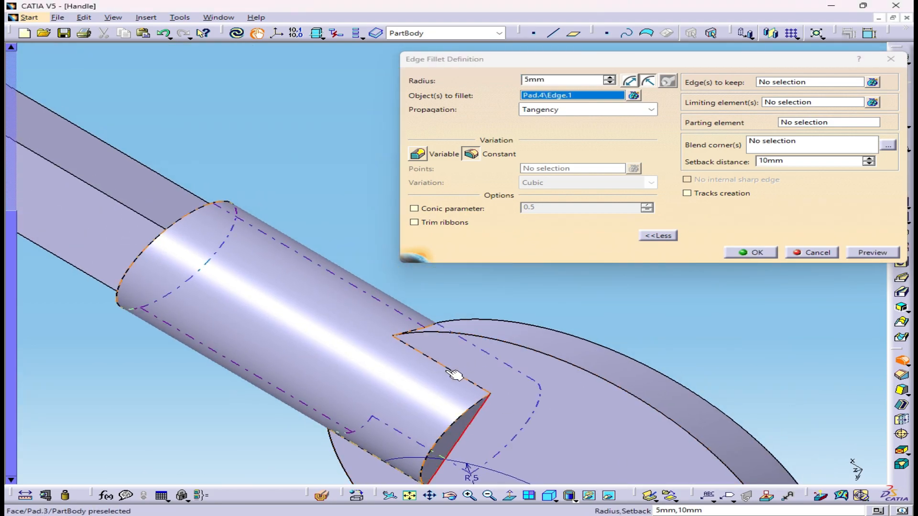
middle_click_drag(436, 352, 607, 495)
middle_click_drag(593, 416, 426, 196)
left_click(415, 284)
key("Return")
middle_click_drag(471, 297, 497, 287)
middle_click_drag(609, 351, 443, 319)
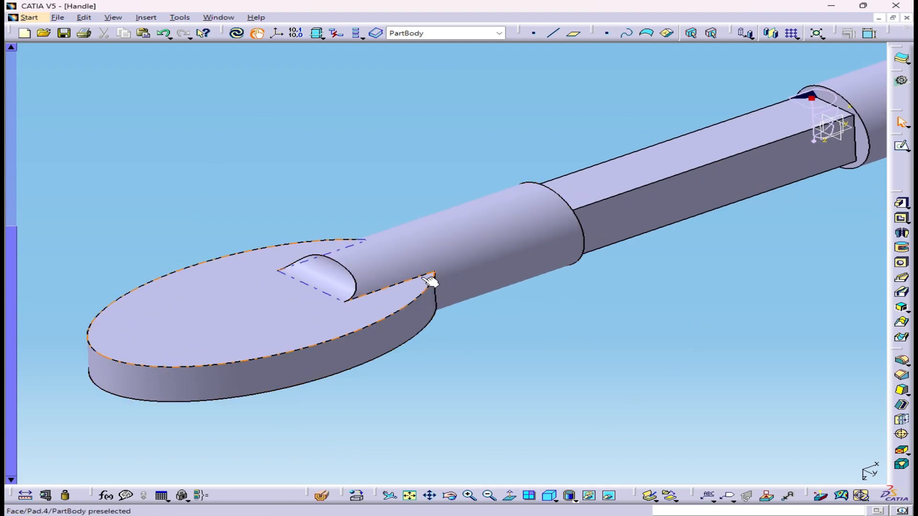
left_click(377, 322, "ctrl")
left_click(737, 405)
left_click(545, 415)
On the zx plane, sketch a rectangle about 1.2 mm wide overlapping the grip's upper edge near its tip.
middle_click_drag(546, 415, 553, 330)
middle_click_drag(475, 343, 636, 346)
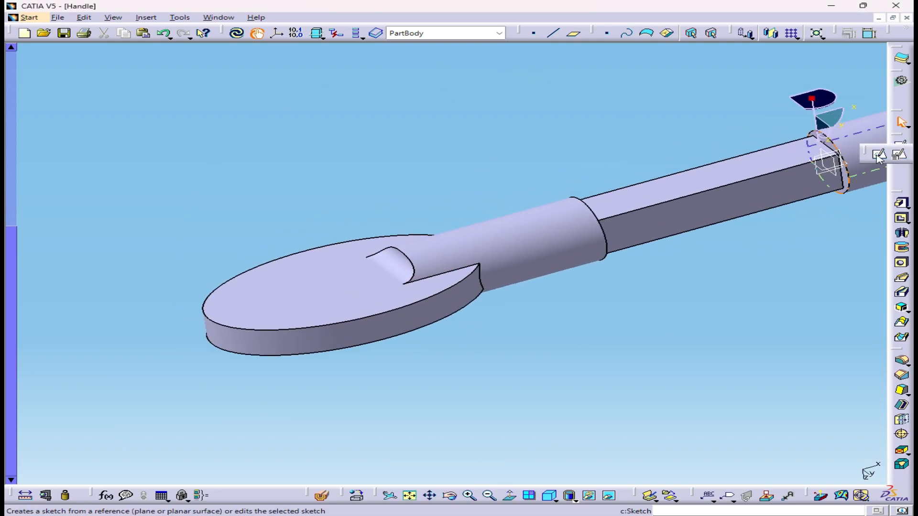
left_click(827, 178)
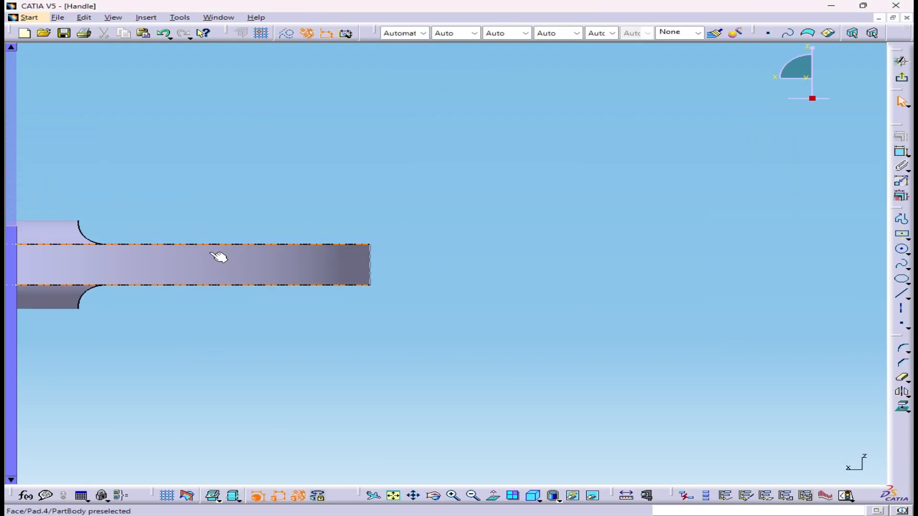
left_click(906, 237)
left_click(551, 230)
left_click(578, 257)
mouse_move(583, 261)
middle_mouse_down()
mouse_move(592, 242)
mouse_move(526, 249)
middle_mouse_up()
Dimension the rectangle's bottom edge from the horizontal centre axis and set the distance to 1 mm.
left_click(776, 227)
left_click(540, 271)
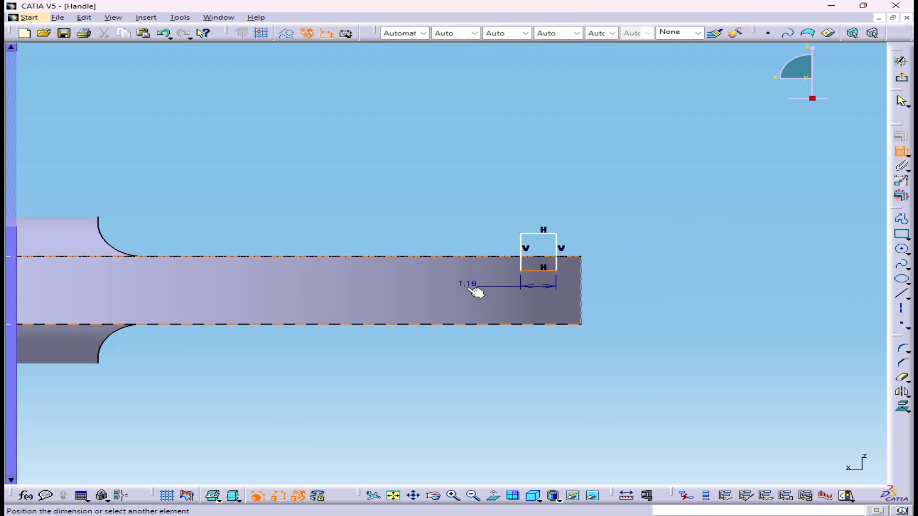
middle_click_drag(374, 305, 502, 291)
left_click(424, 251)
middle_click_drag(424, 252, 626, 232)
left_click(643, 232)
double_click(643, 232)
type("1")
key("Return")
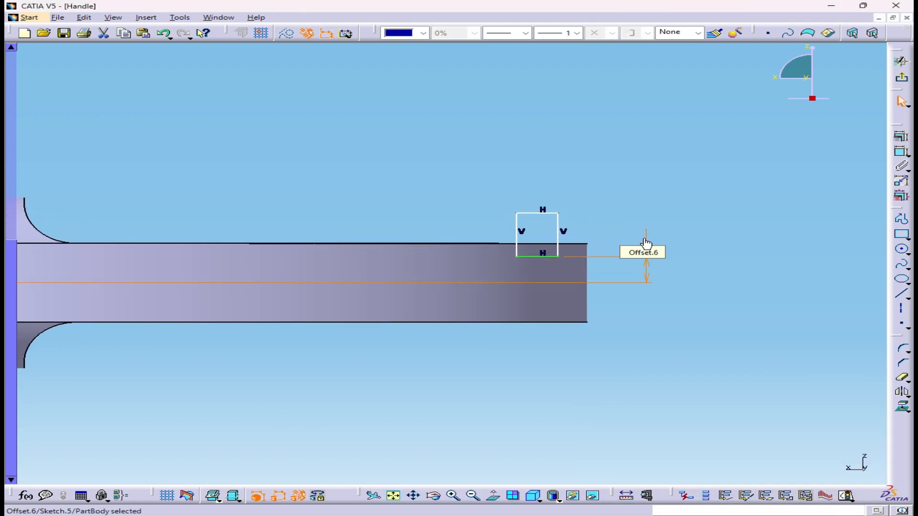
left_click(711, 306)
middle_click_drag(714, 309, 678, 243, "ctrl")
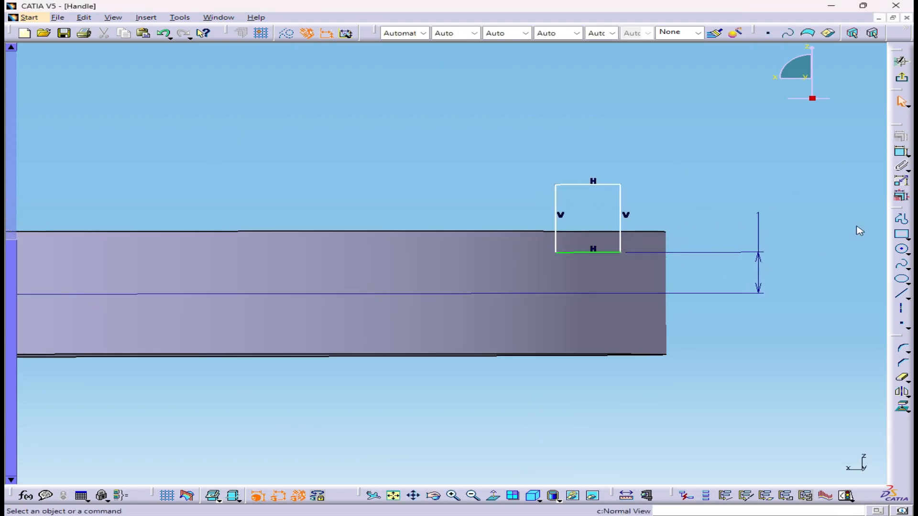
Set the rectangle's width to 1 mm and shift the rectangle closer to the grip's tip.
left_click(629, 162)
double_click(630, 162)
type("1.18mm")
key("Return")
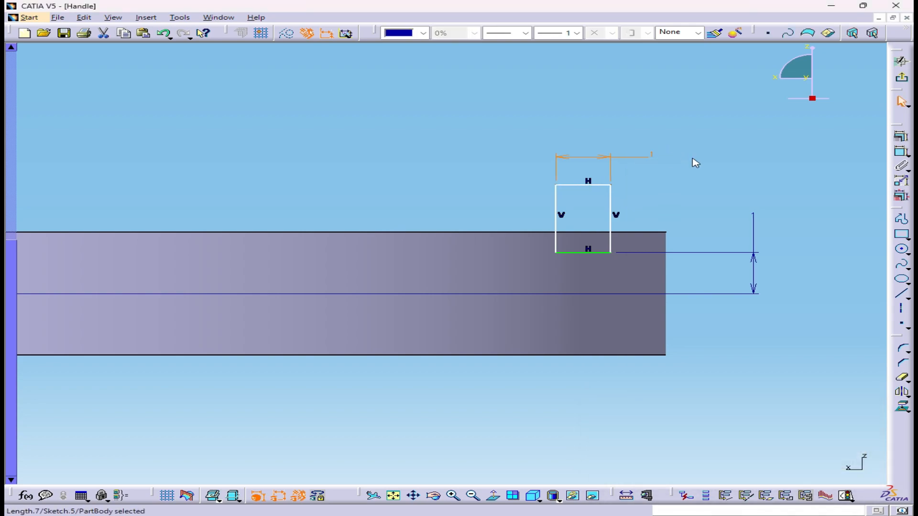
left_click_drag(621, 222, 651, 213)
Mirror the whole rectangle about the horizontal centre axis to the grip's lower side.
left_click_drag(469, 131, 718, 264)
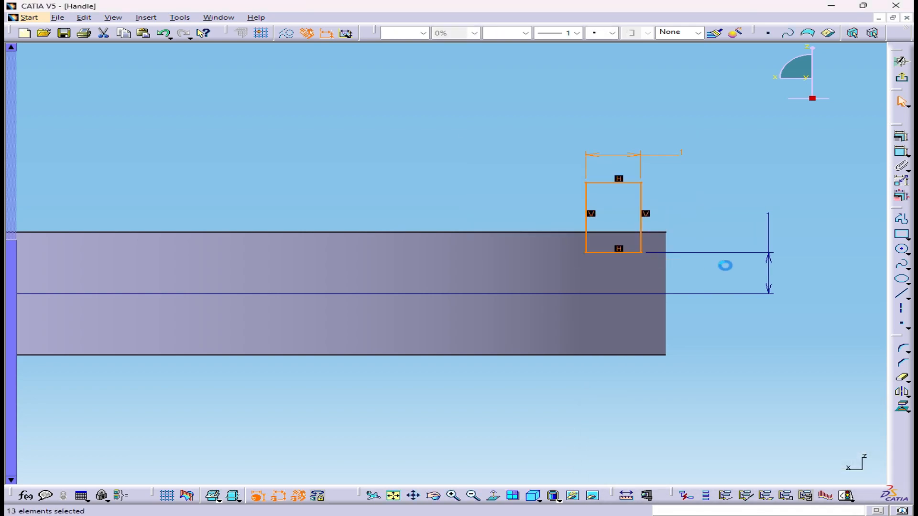
middle_click_drag(496, 166, 496, 287, "ctrl")
middle_click_drag(187, 265, 646, 236)
middle_click_drag(248, 246, 341, 246)
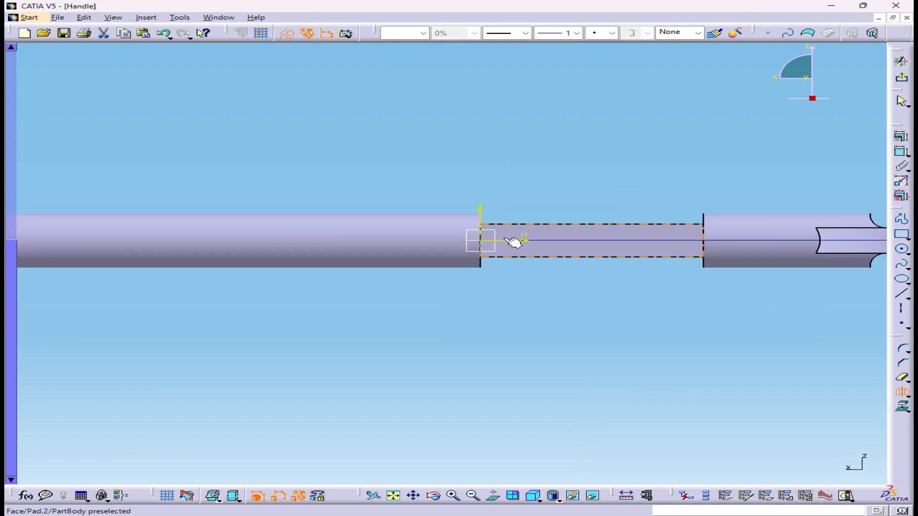
left_click(513, 241)
middle_click_drag(851, 239, 247, 220)
middle_click_drag(418, 248, 417, 197, "ctrl")
Cut both rectangles as a pocket with mirrored extent, increasing the depth to span the grip's tip.
left_click(901, 60)
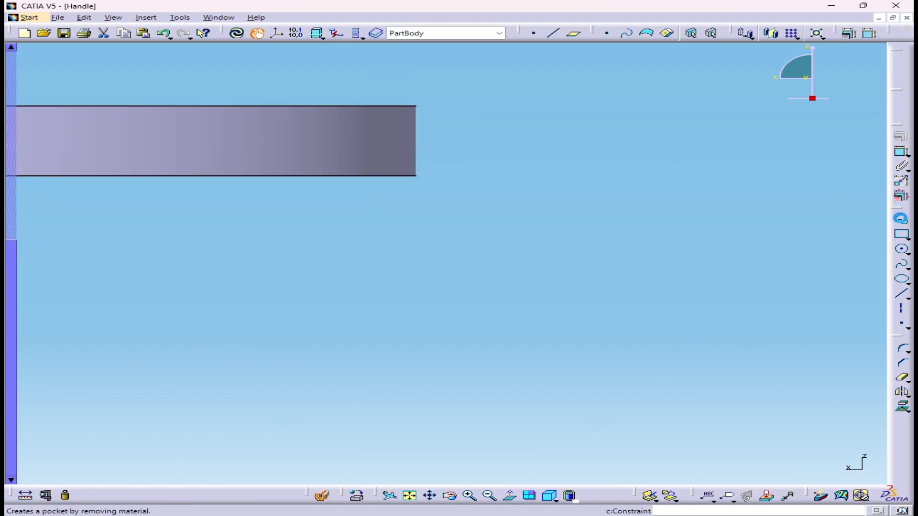
left_click(902, 219)
middle_click_drag(404, 266, 408, 249, "ctrl")
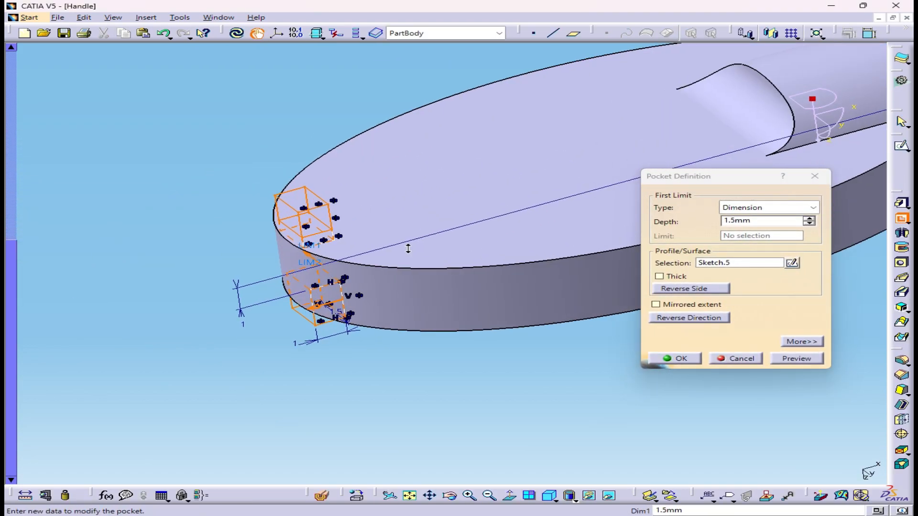
left_click(686, 307)
middle_click_drag(359, 272, 346, 226)
left_click(809, 219)
middle_click_drag(273, 253, 401, 268, "ctrl")
left_click(676, 359)
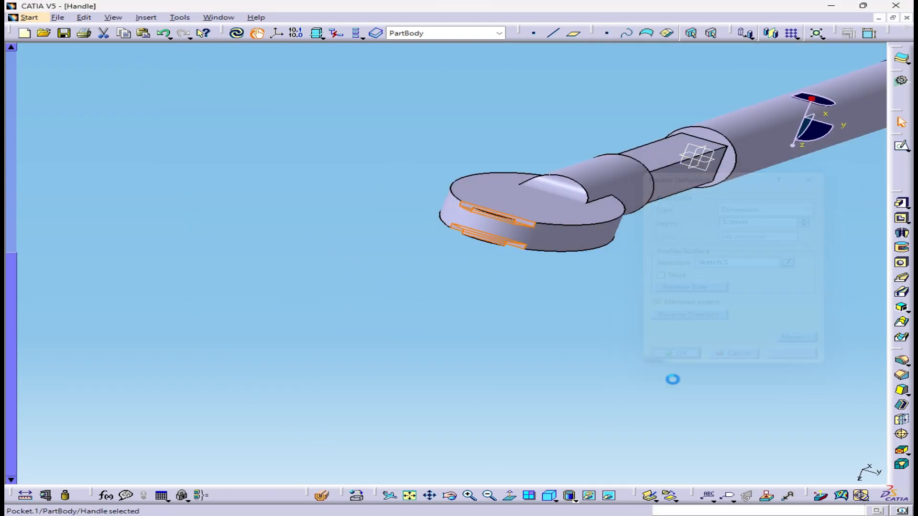
Start a rectangular pattern of the pocket with the square section's long edge as reference direction.
middle_click_drag(621, 373, 430, 346)
left_click_drag(9, 304, 27, 261)
left_click(13, 184)
left_click(99, 393)
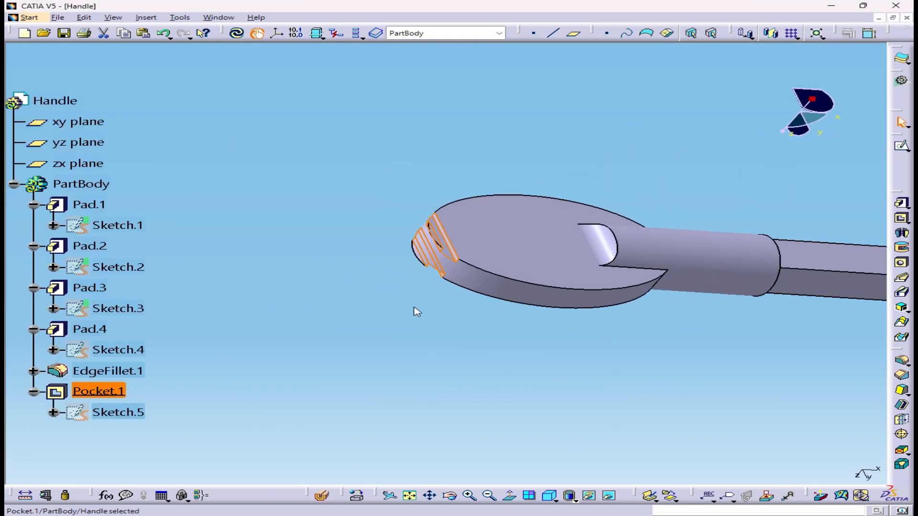
middle_click_drag(400, 320, 354, 341)
left_click(797, 38)
left_click(812, 51)
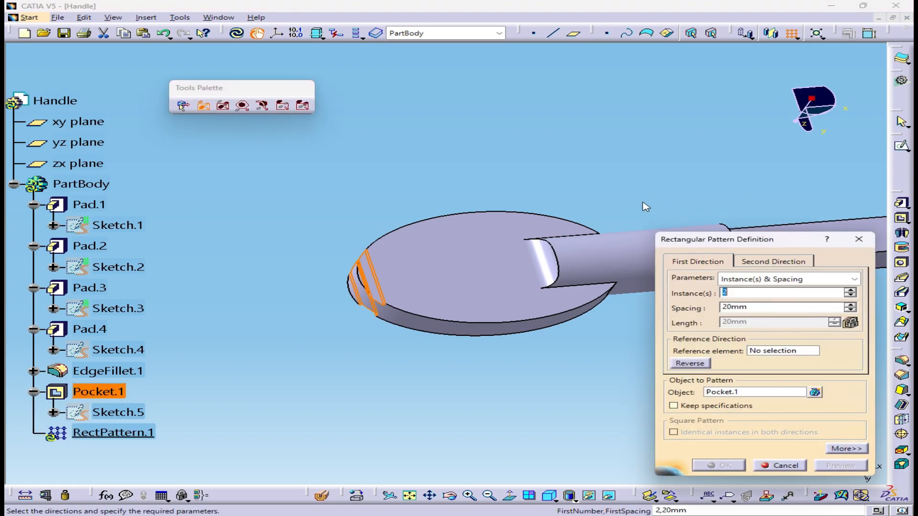
middle_click_drag(644, 205, 597, 180)
left_click(786, 351)
middle_click_drag(720, 175, 593, 227)
left_click(627, 258)
middle_click_drag(626, 258, 717, 213)
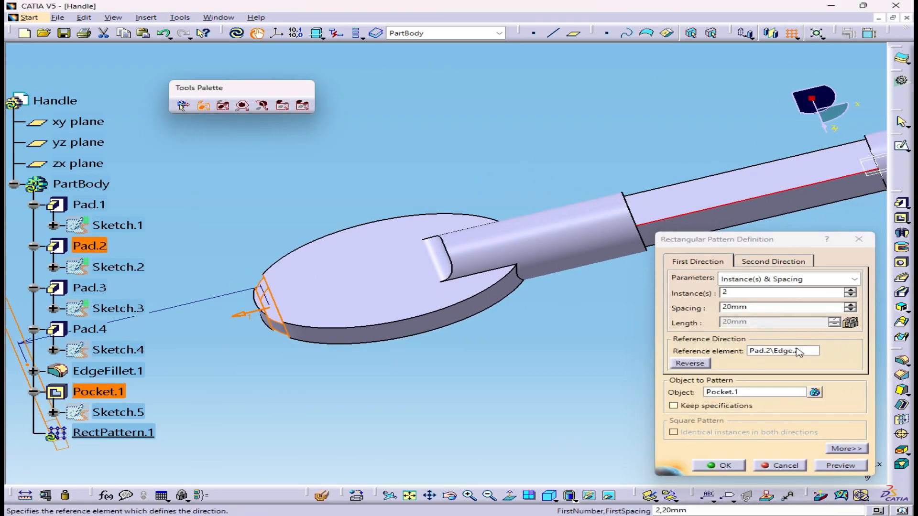
Set the pattern's spacing to 2 mm, raise its instance count so the grooves extend along the grip, and create it.
left_click(850, 311)
left_click(850, 311)
left_click_drag(850, 309, 850, 312)
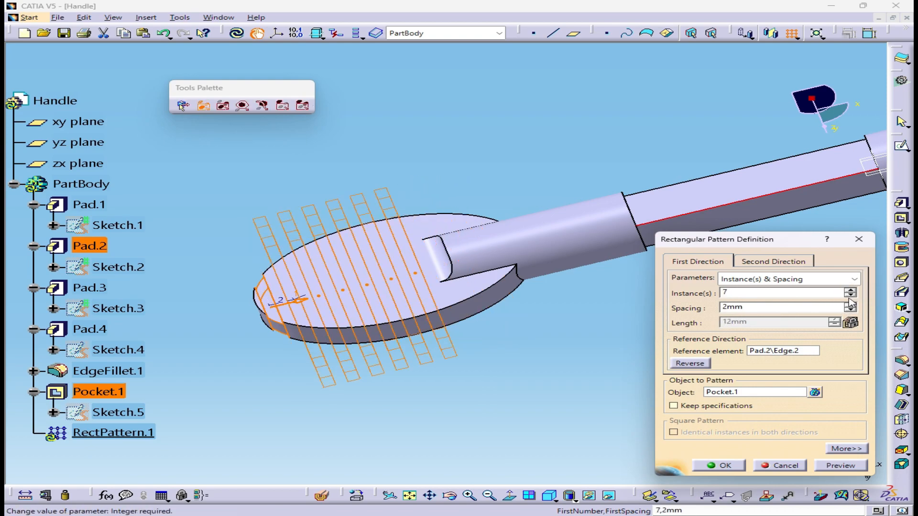
left_click(722, 465)
Try to fillet the short cylinder's end face around the square section with radii of 1.5, 0.5 and 0.2 mm.
middle_click_drag(529, 344, 506, 329)
left_click(902, 361)
left_click(498, 359)
type("1.5mm,10mm")
key("Return")
left_click(532, 288)
left_click(492, 290)
type("0.5")
key("Return")
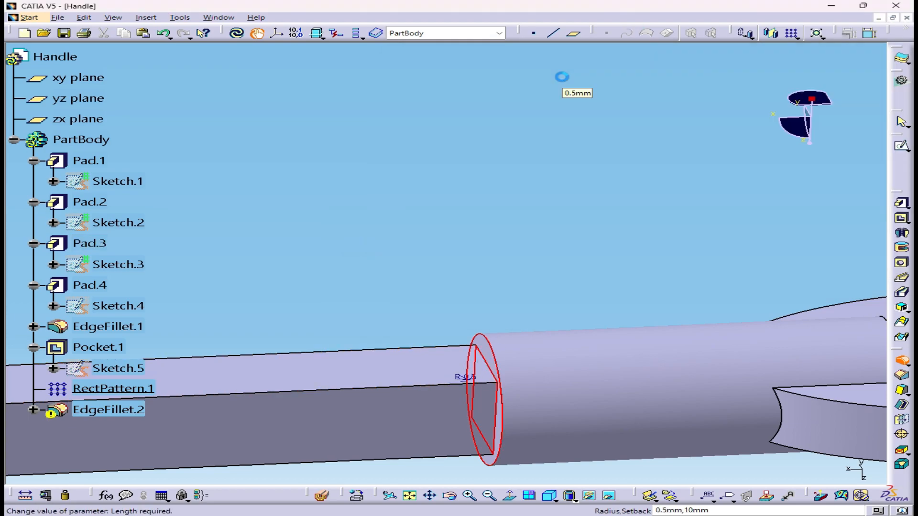
left_click(535, 292)
type("0.2")
key("Return")
left_click(547, 290)
left_click(569, 287)
left_click(595, 222)
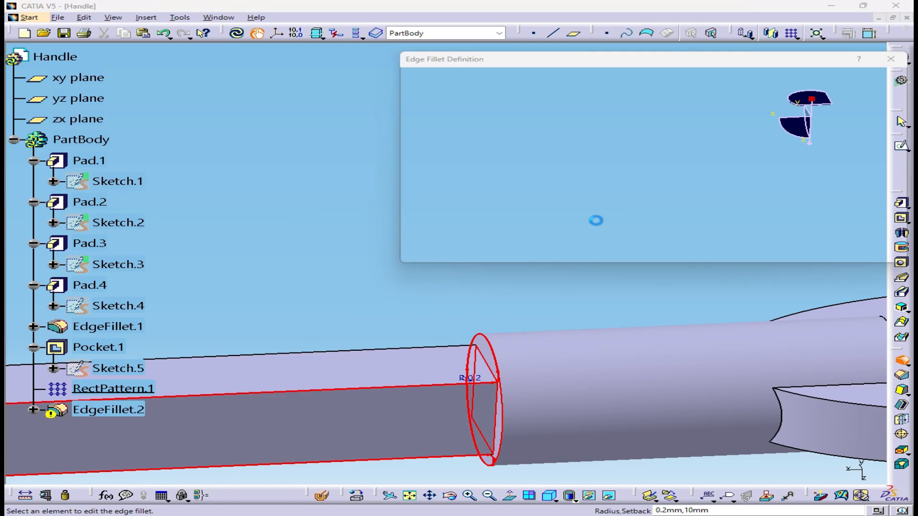
left_click(829, 254)
Fillet the short cylinder's circular end edge facing the square section.
middle_click_drag(506, 263, 593, 266)
left_click(539, 360)
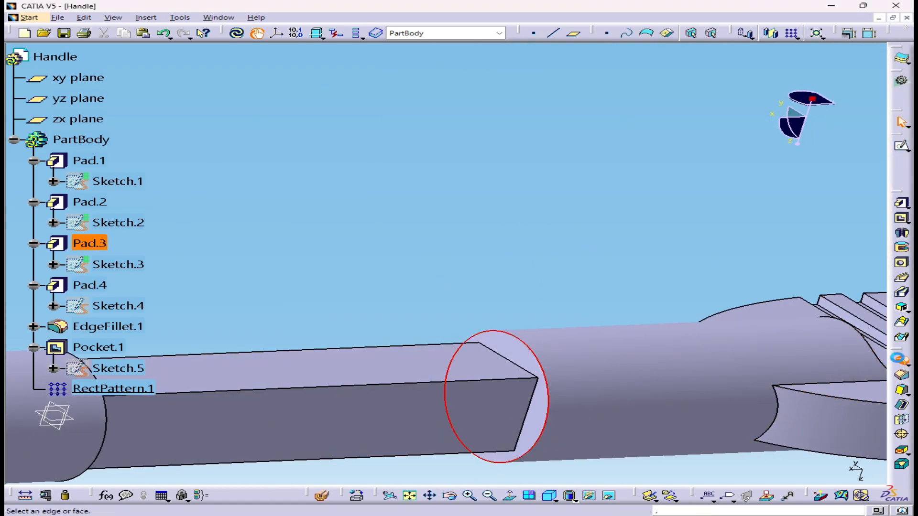
left_click(903, 360)
type("0.5")
key("Return")
left_click(478, 195)
Fillet the long cylinder's circular end edge facing the square section with a 0.2 mm radius.
middle_click_drag(423, 228, 492, 177)
left_click(499, 358)
middle_click(499, 358)
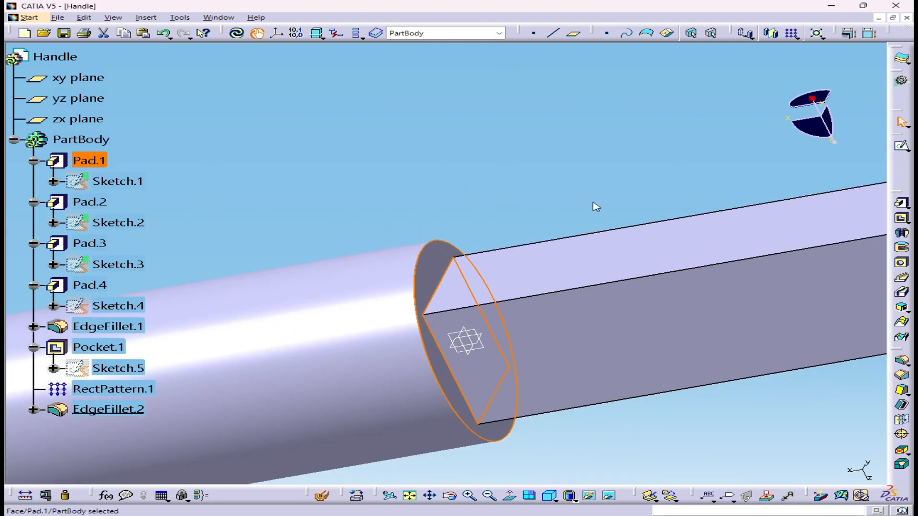
left_click(580, 212)
left_click(437, 371)
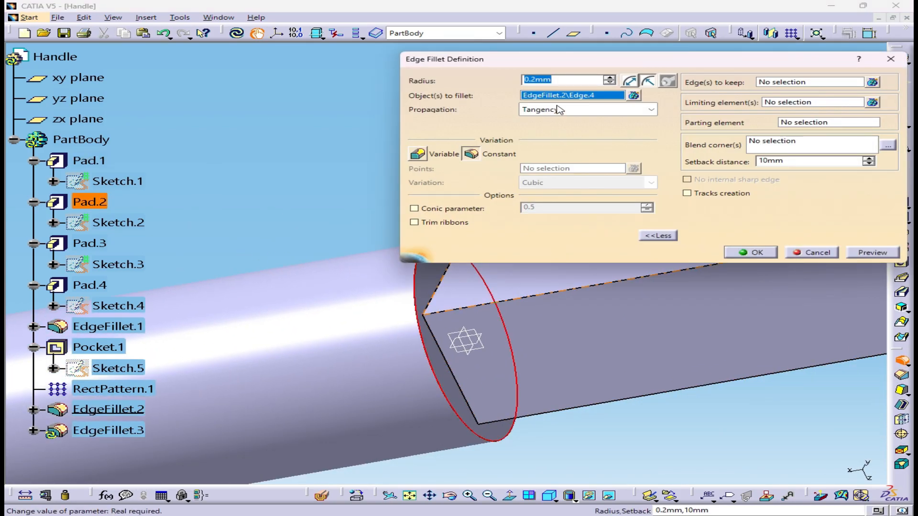
key("Return")
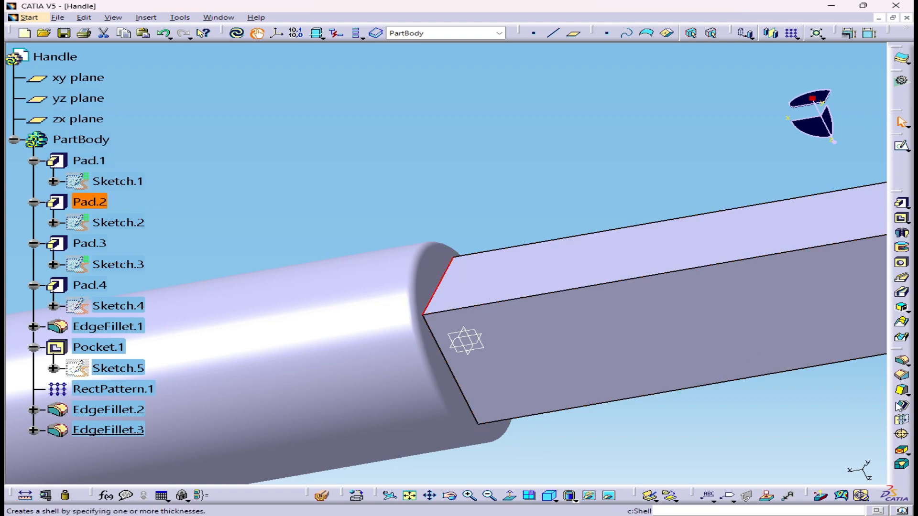
Fillet the square section's end edge where it meets the long cylinder.
left_click(900, 406)
key("Return")
middle_click_drag(453, 363, 416, 290)
middle_click_drag(459, 248, 492, 301)
scroll(569, 285, "down", 1)
middle_click_drag(632, 302, 593, 297)
scroll(593, 296, "down", 1)
Fillet the remaining sharp edges of the square section and the cylinders.
left_click(901, 361)
left_click(859, 255)
left_click(772, 255)
middle_click_drag(718, 330, 751, 400)
left_click(845, 465)
scroll(461, 361, "down", 5)
middle_click_drag(461, 360, 459, 306)
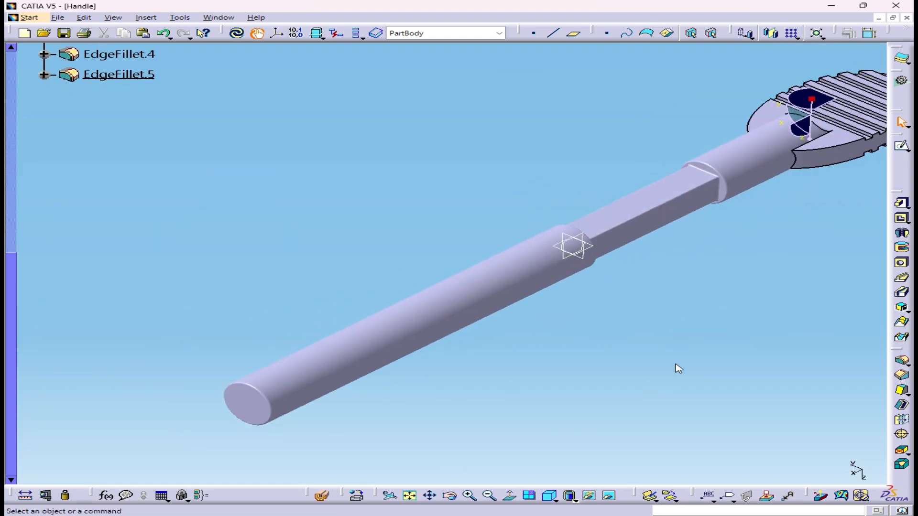
Fillet the edges of the elliptical grip's side face with a 0.2 mm radius.
middle_click_drag(677, 368, 526, 351)
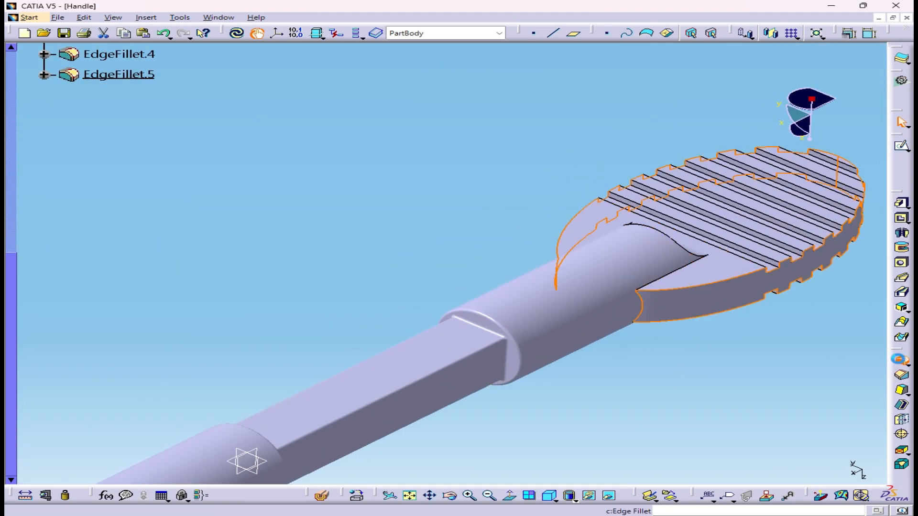
left_click(902, 361)
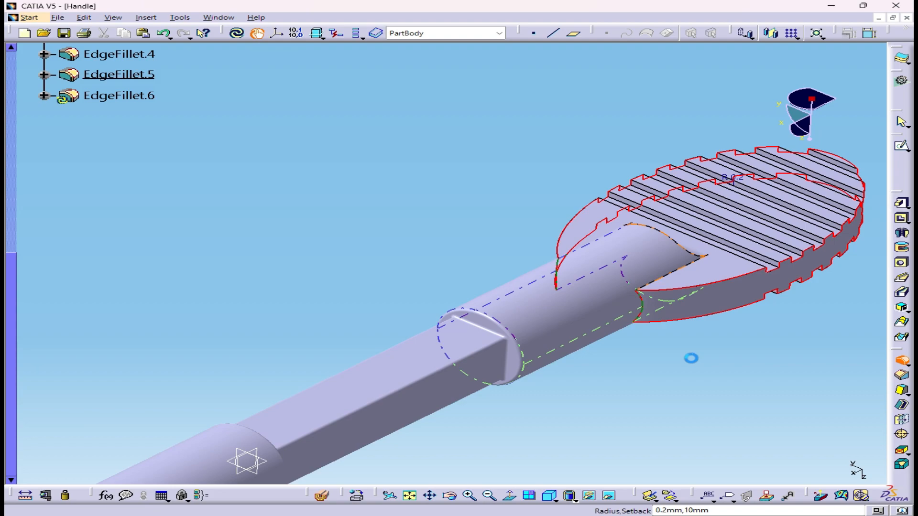
left_click(845, 466)
middle_click_drag(842, 468, 374, 325)
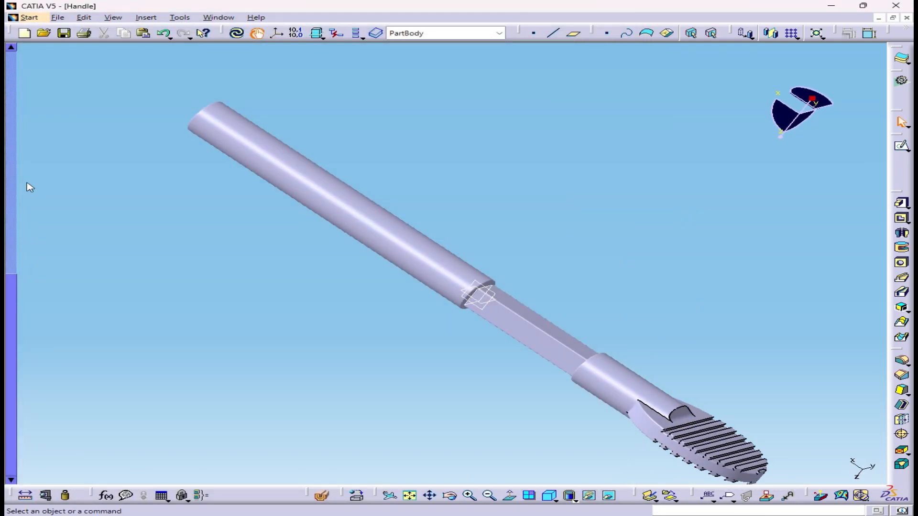
Show the specification tree and display the part in shading with material mode.
key("F3")
left_click(573, 499)
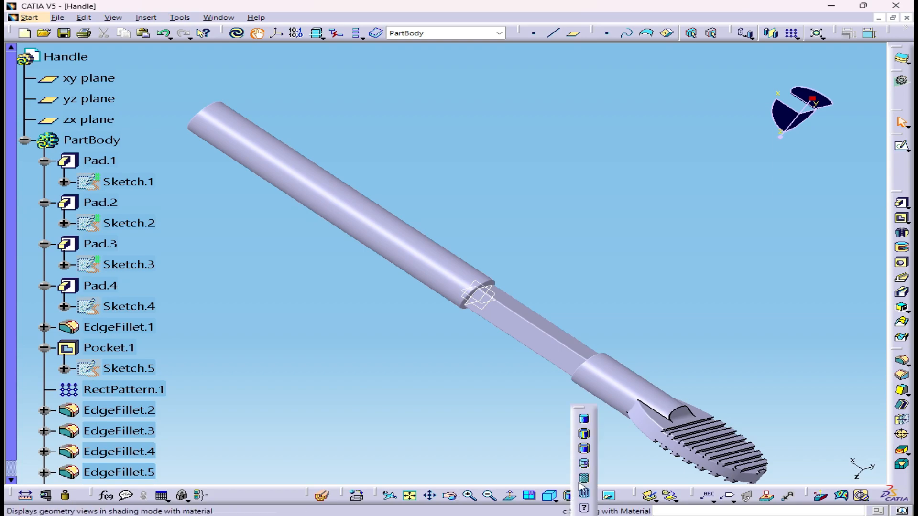
left_click(583, 480)
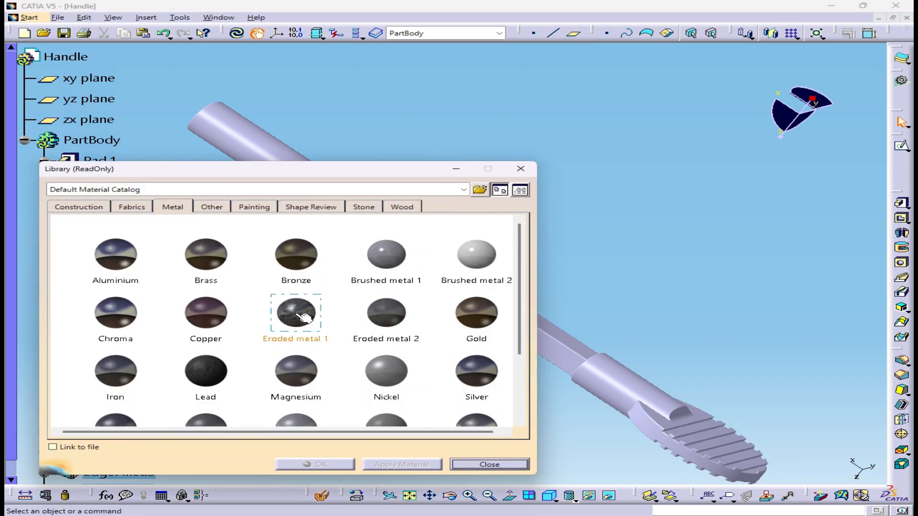
Apply the Bronze material from the metal library to the PartBody.
left_click(91, 140)
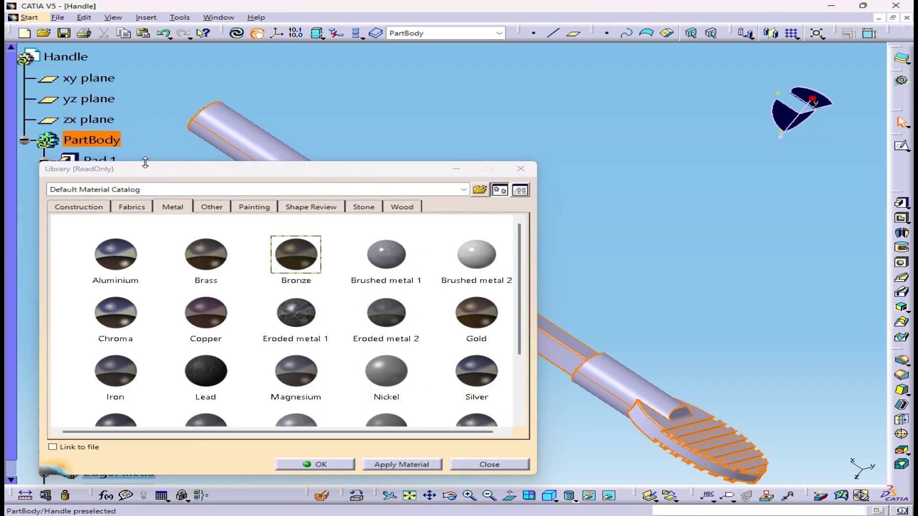
left_click(401, 465)
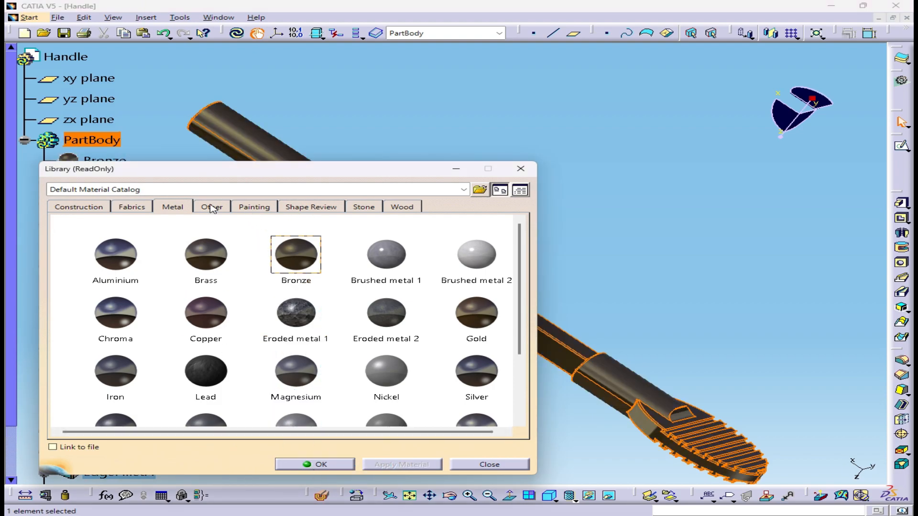
scroll(359, 231, "down", 1)
middle_click_drag(478, 268, 478, 330)
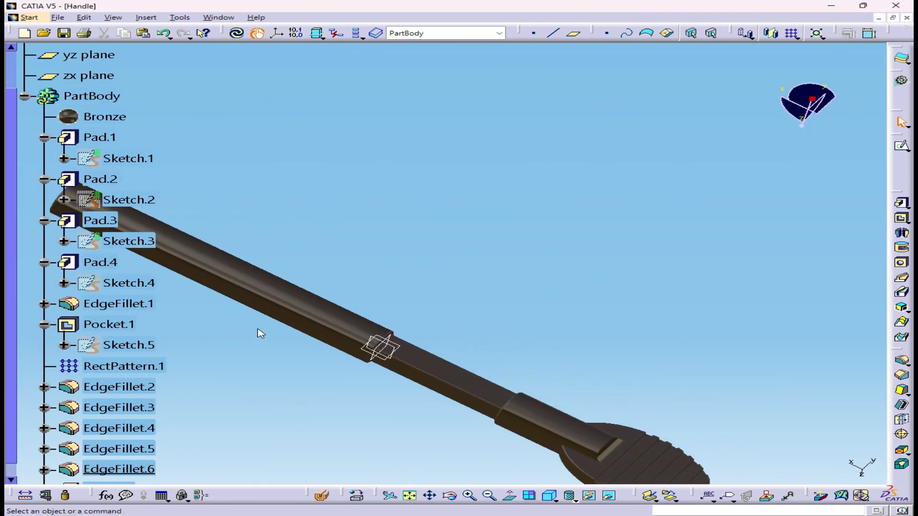
Open the rendering properties of the Bronze material and set its type to Polished Metal.
middle_click_drag(260, 336, 611, 303)
scroll(84, 100, "down", 1)
double_click(105, 72)
left_click(359, 202)
left_click(398, 249)
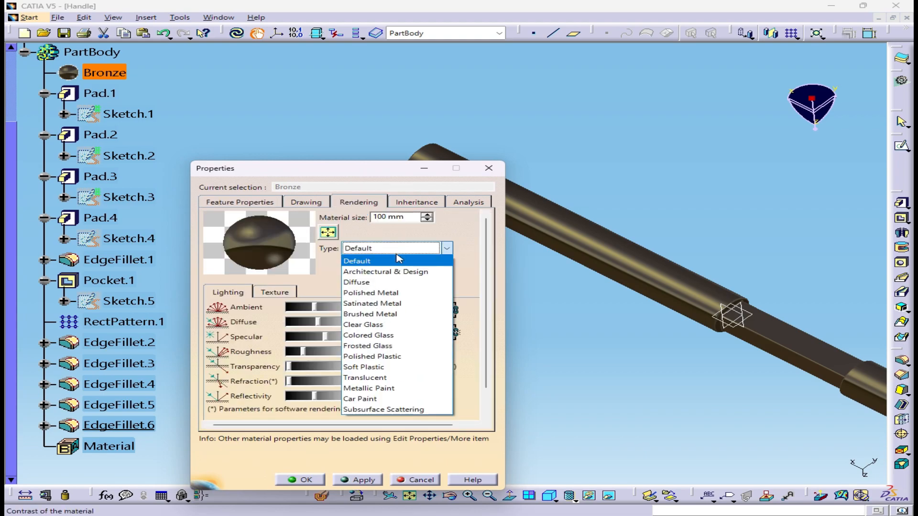
left_click(431, 293)
Try the Architectural & Design and Translucent rendering types on the Bronze material.
left_click(444, 248)
left_click(376, 262)
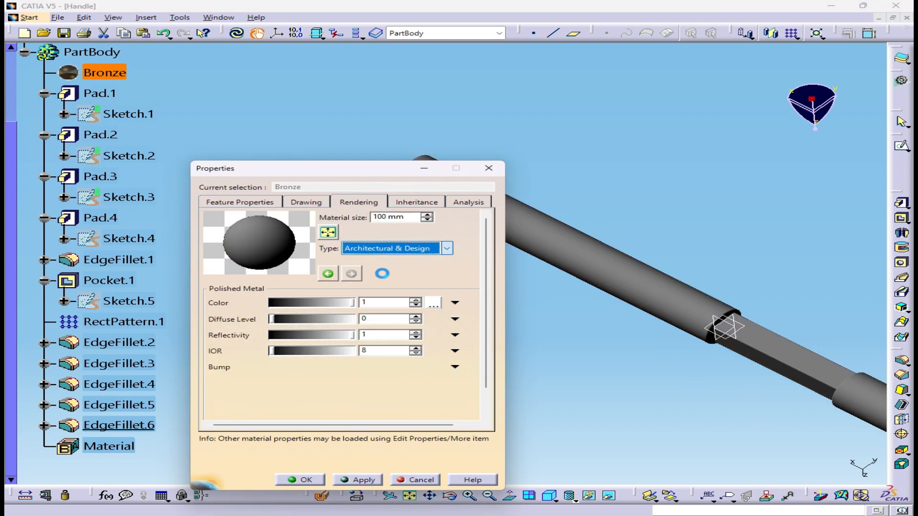
left_click(372, 248)
left_click(383, 377)
left_click(445, 248)
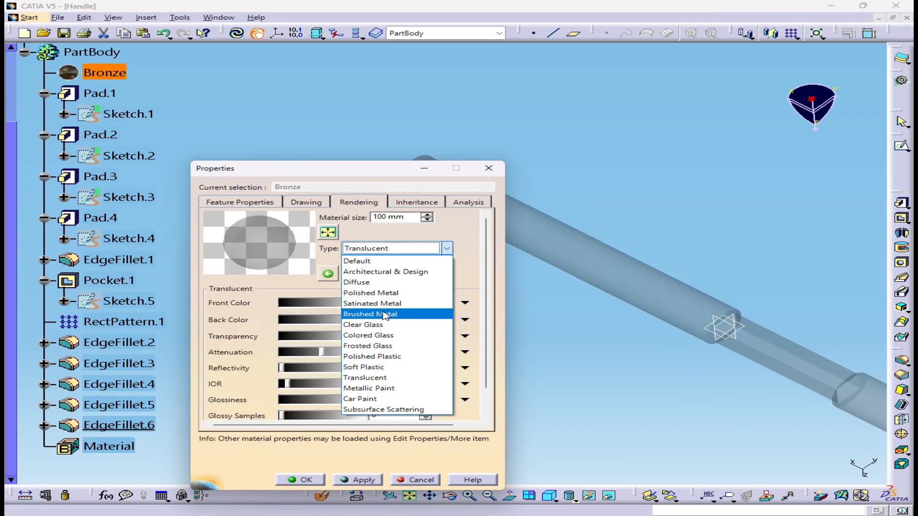
Set the Bronze material's rendering type to Brushed Metal and accept the material properties.
left_click(383, 313)
mouse_move(365, 304)
left_mouse_down()
mouse_move(337, 302)
mouse_move(374, 297)
left_mouse_up()
left_click(318, 481)
Update the Handle part and present it diagonally with the grooved grip at the far end.
mouse_move(411, 383)
middle_mouse_down()
mouse_move(473, 321)
mouse_move(433, 383)
mouse_move(693, 283)
middle_mouse_up()
scroll(432, 383, "down", 5)
left_click_drag(693, 282, 516, 375)
mouse_move(516, 375)
middle_mouse_down()
mouse_move(373, 384)
mouse_move(188, 287)
mouse_move(432, 234)
mouse_move(508, 381)
mouse_move(653, 196)
mouse_move(252, 375)
mouse_move(272, 428)
mouse_move(333, 315)
middle_mouse_up()
left_click(237, 32)
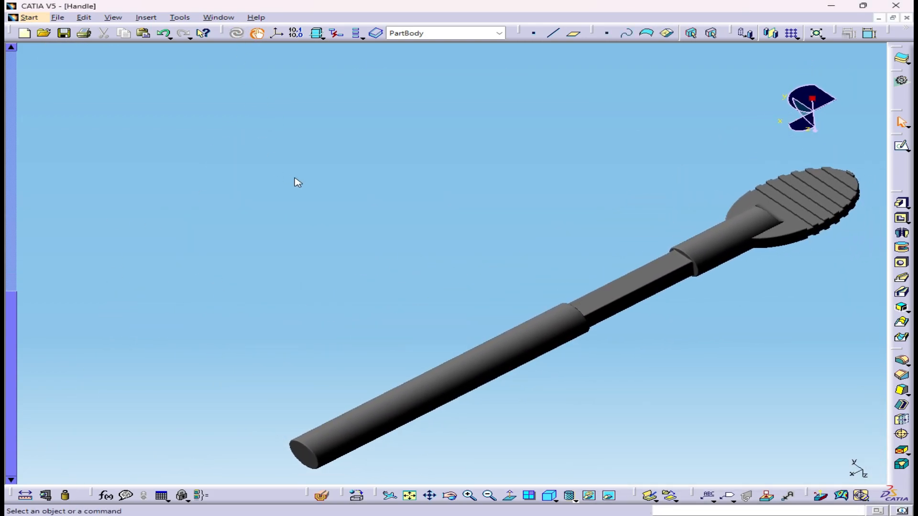
Capture an image of the handle and save it as a high-quality JPEG named 22 in the chuck key folder.
left_click(146, 17)
mouse_move(180, 17)
mouse_move(206, 45)
left_click(330, 55)
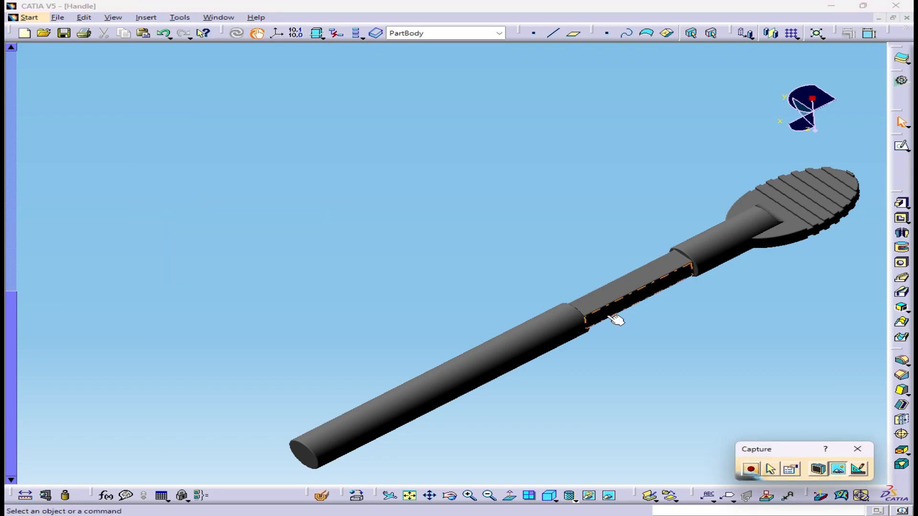
left_click(750, 469)
left_click(768, 352)
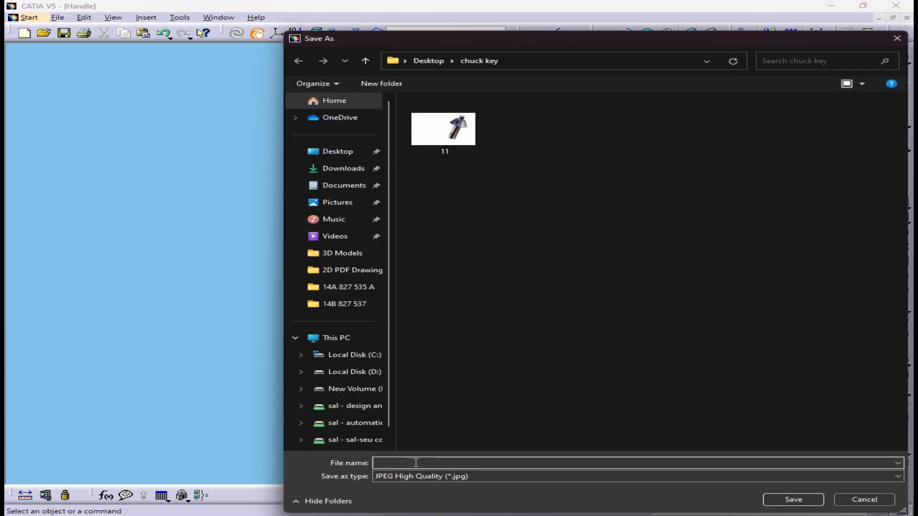
key("Return")
left_click(730, 351)
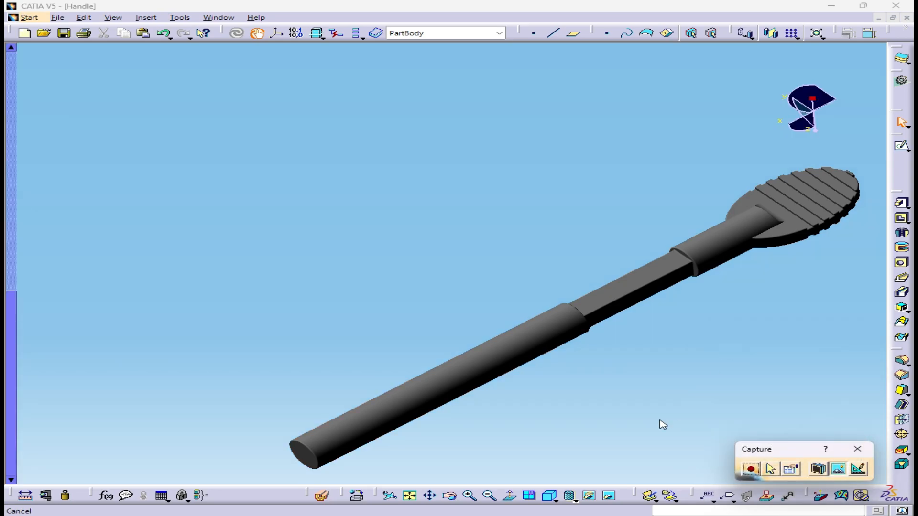
left_click(857, 449)
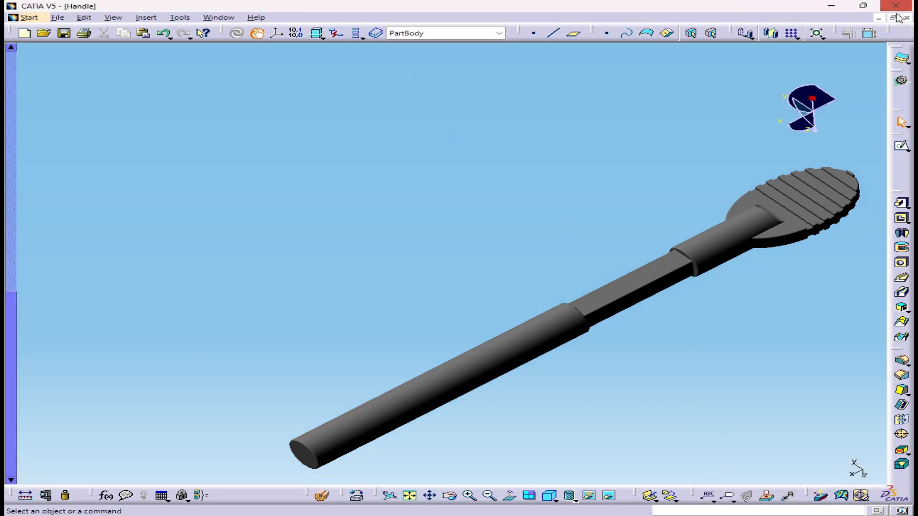
Save the part as Handle in CATPart format in the chuck key folder on the Desktop.
key("ctrl+s")
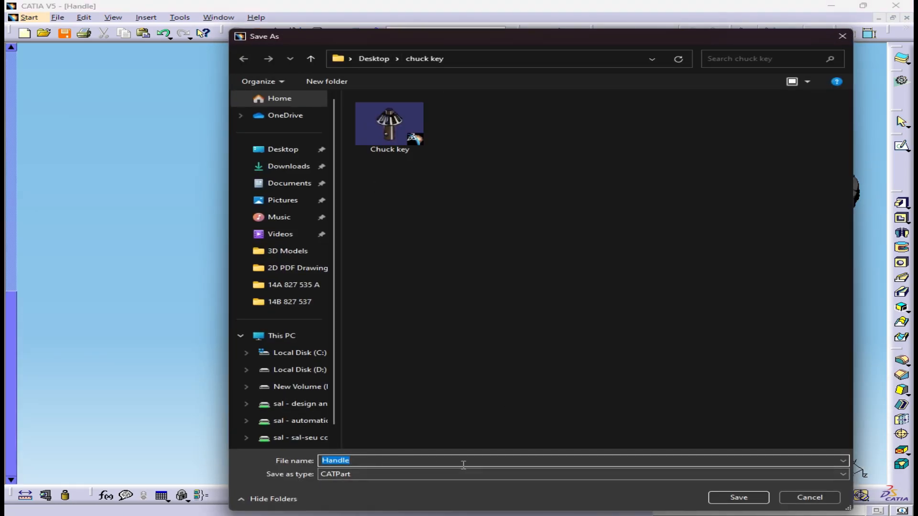
left_click(734, 496)
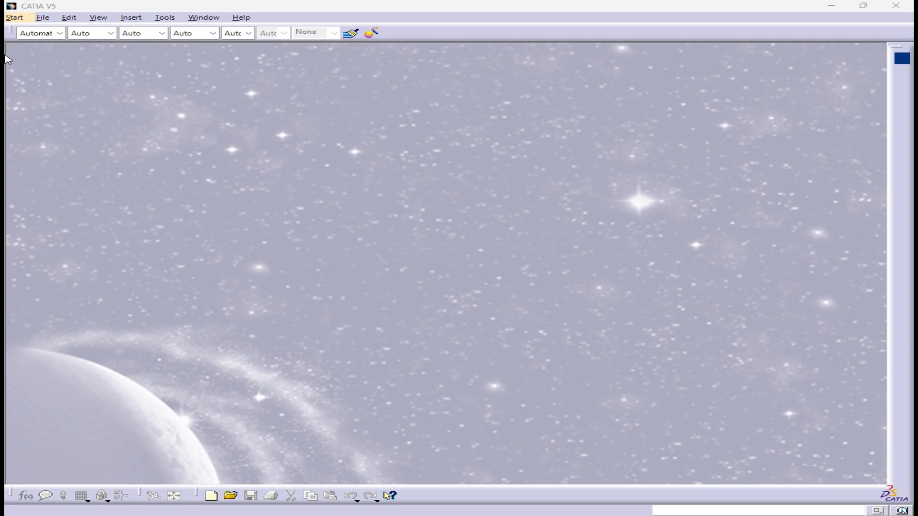
Start a new assembly product.
left_click(15, 18)
left_click(44, 65)
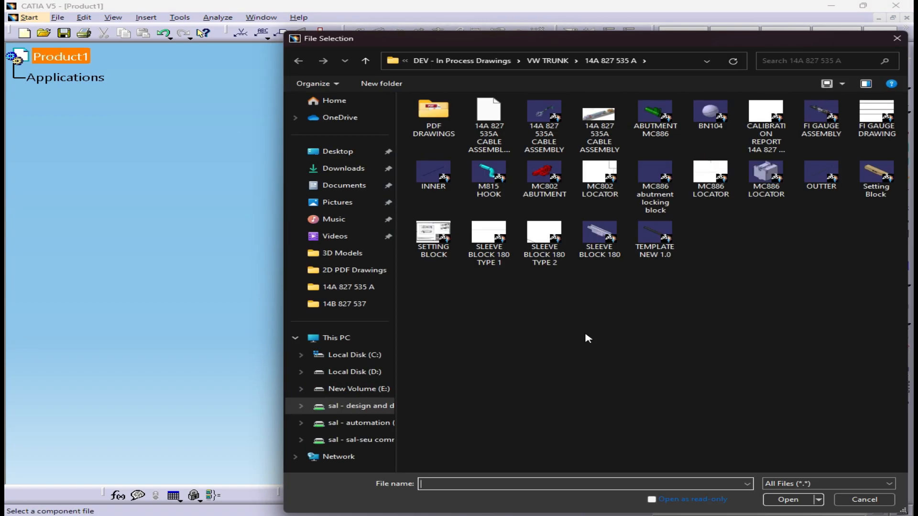
left_click(896, 36)
left_click(497, 204)
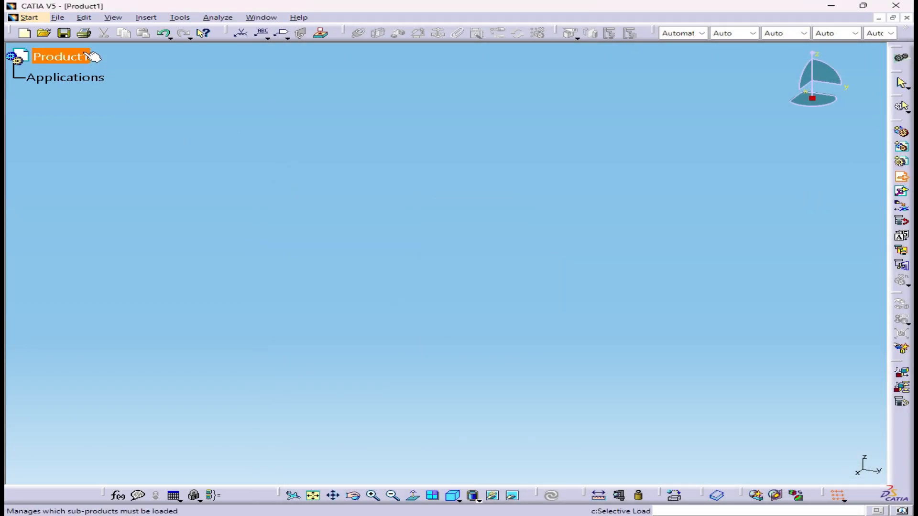
Insert the existing Chuck key and Handle parts from the Desktop's chuck key folder into Product1.
left_click(93, 57)
left_click(338, 149)
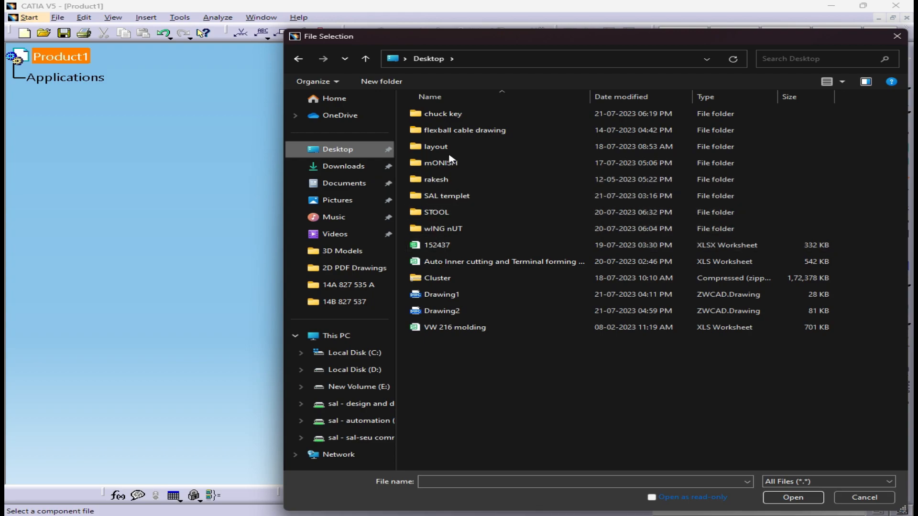
double_click(439, 114)
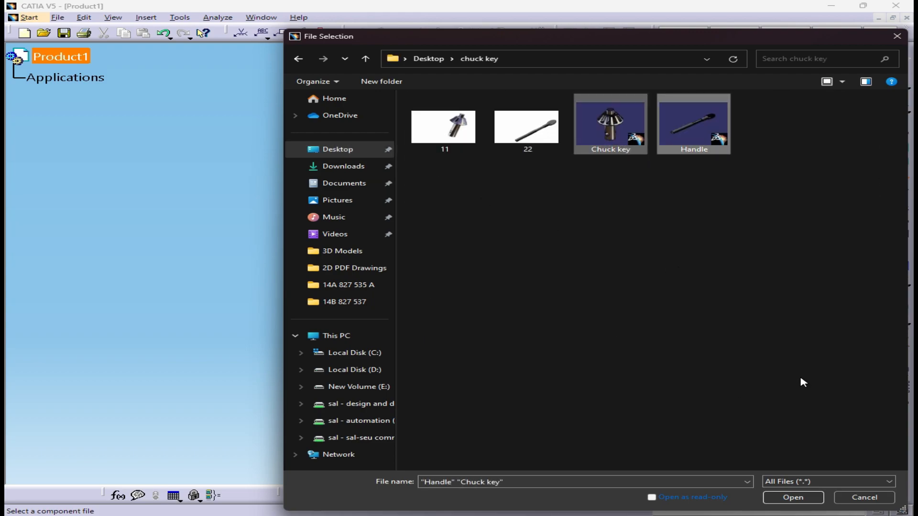
key("Return")
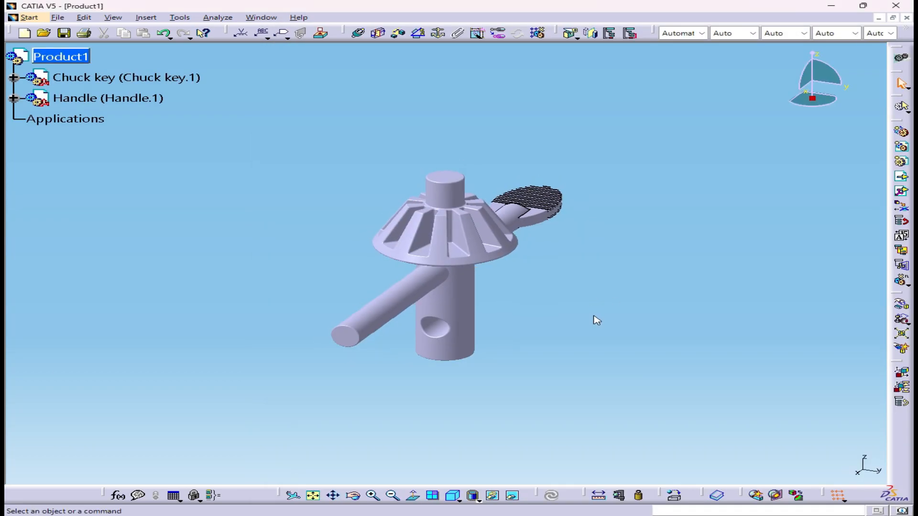
Add a coincidence constraint between the handle's cylinder axis and the chuck key's cross-hole axis, and update the assembly.
mouse_move(593, 316)
middle_mouse_down()
mouse_move(553, 260)
mouse_move(579, 306)
middle_mouse_up()
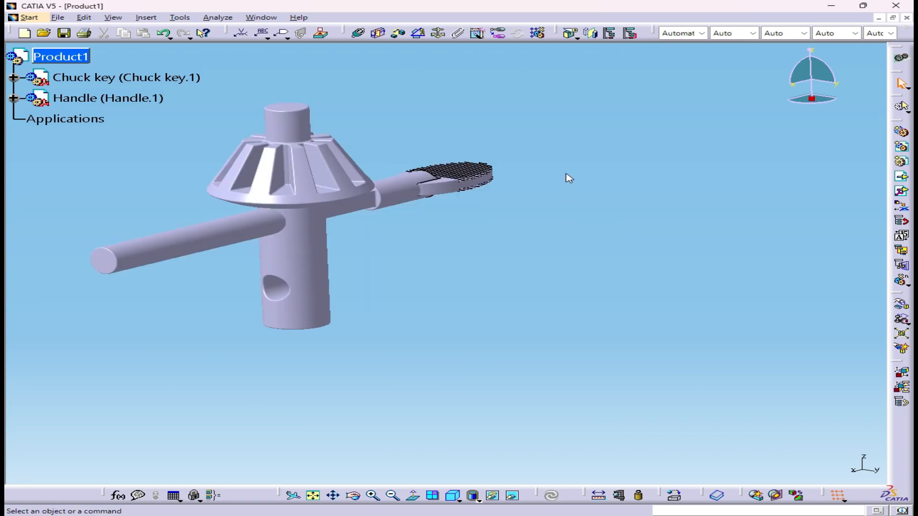
middle_click_drag(500, 188, 687, 231)
right_click(822, 97)
left_click(784, 218)
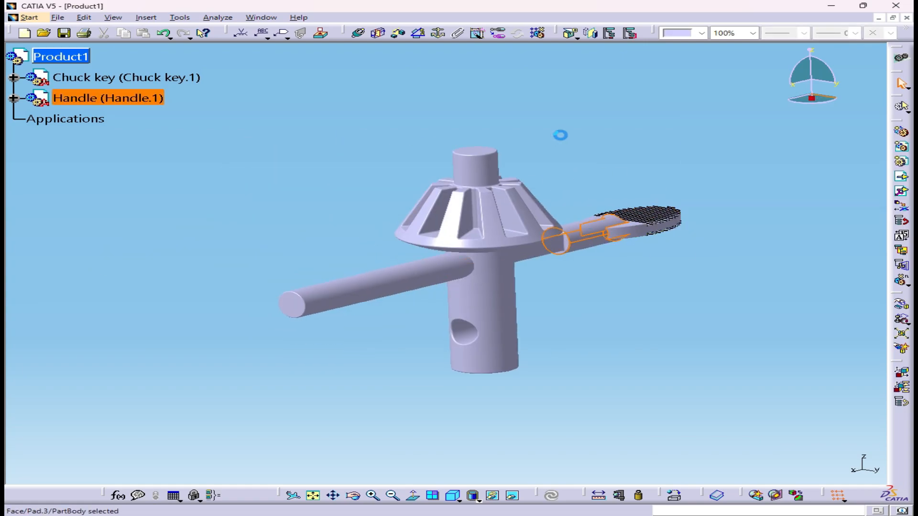
left_click(358, 35)
left_click(397, 277)
left_click(468, 329)
left_click(845, 464)
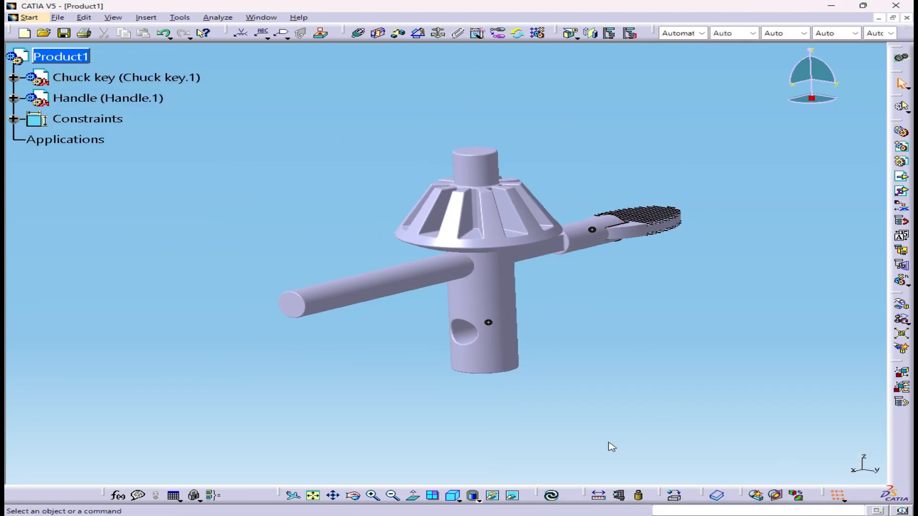
left_click(551, 496)
Display the assembly in shading with material mode.
middle_click_drag(572, 355, 545, 311)
scroll(102, 204, "up", 3)
middle_click_drag(102, 203, 177, 166)
right_click(78, 182)
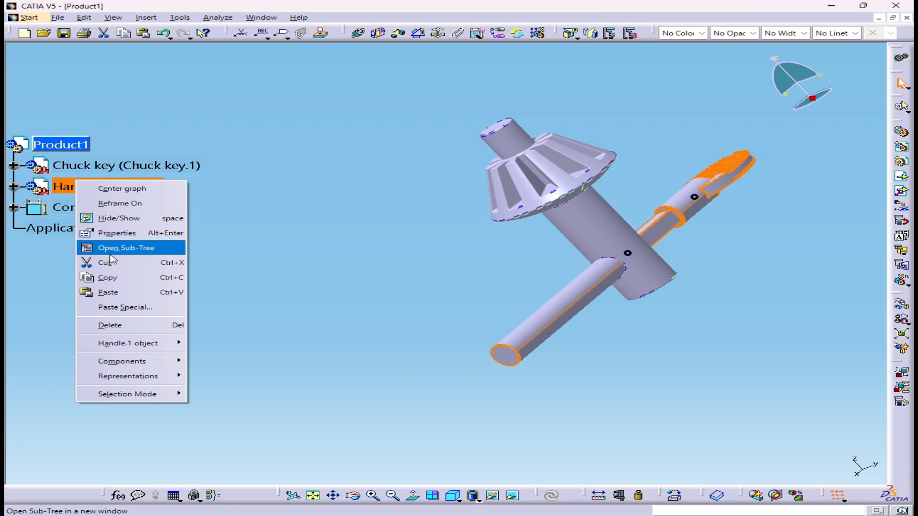
left_click(473, 496)
left_click(479, 500)
left_click(477, 479)
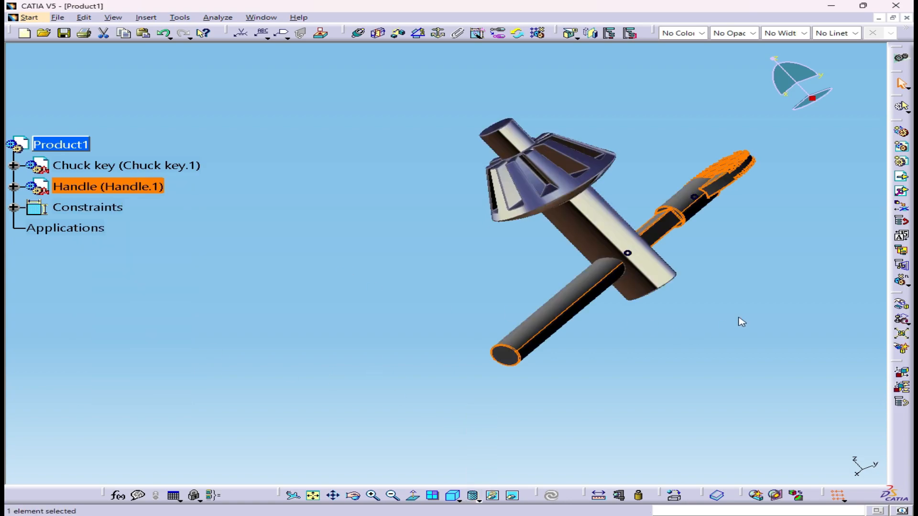
middle_click_drag(254, 325, 776, 130)
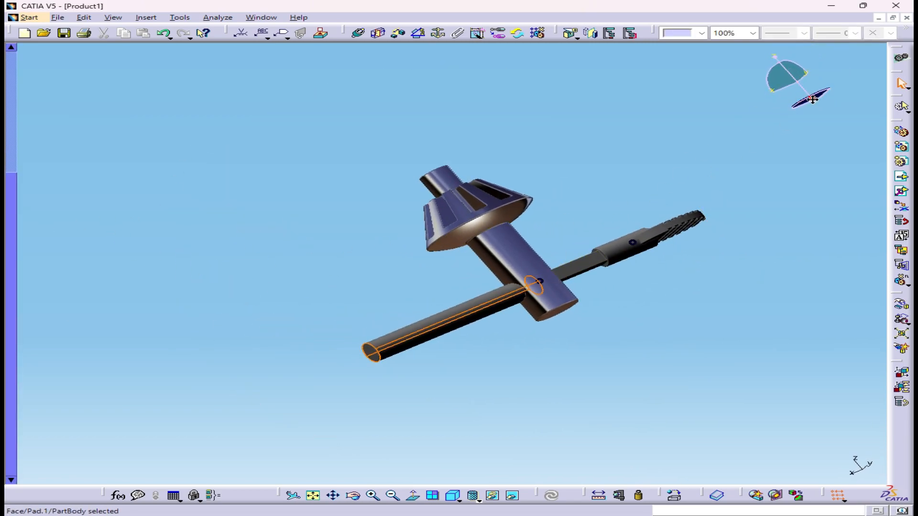
left_click_drag(400, 346, 686, 158)
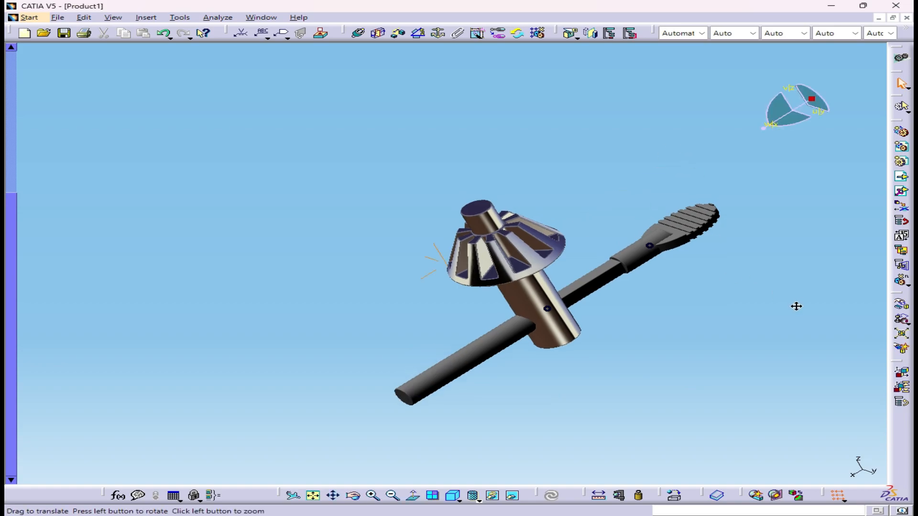